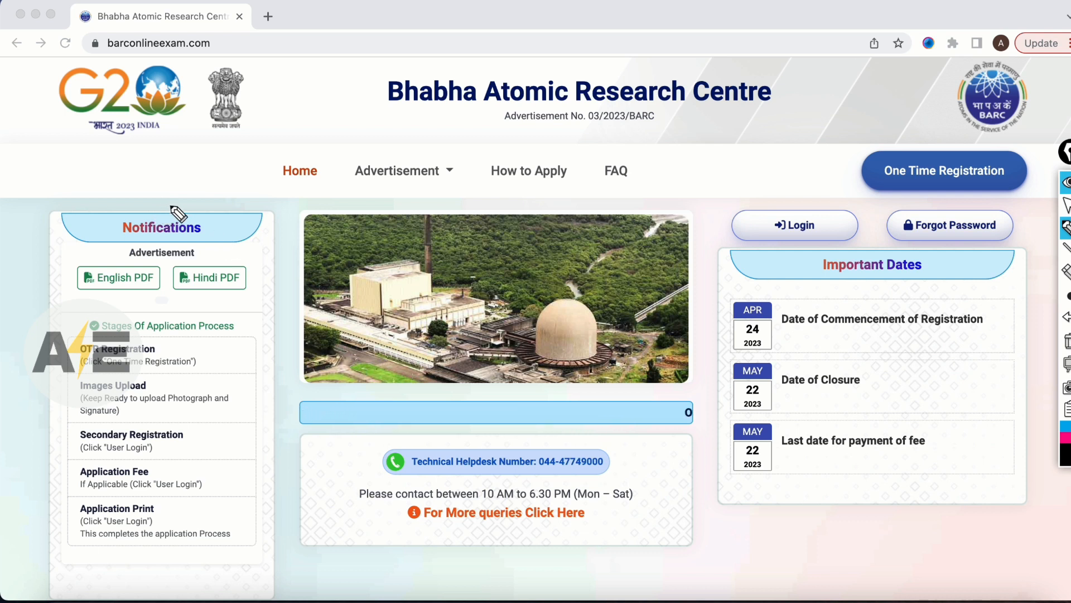
# Step: Circle the site address and the English and Hindi advertisement PDF links with the pen, and clear the ink
pyautogui.moveTo(146, 260)
pyautogui.mouseDown()
pyautogui.moveTo(120, 304)
pyautogui.moveTo(170, 254)
pyautogui.mouseUp()
pyautogui.moveTo(226, 33)
pyautogui.mouseDown()
pyautogui.moveTo(177, 28)
pyautogui.moveTo(137, 66)
pyautogui.moveTo(234, 55)
pyautogui.moveTo(215, 25)
pyautogui.mouseUp()
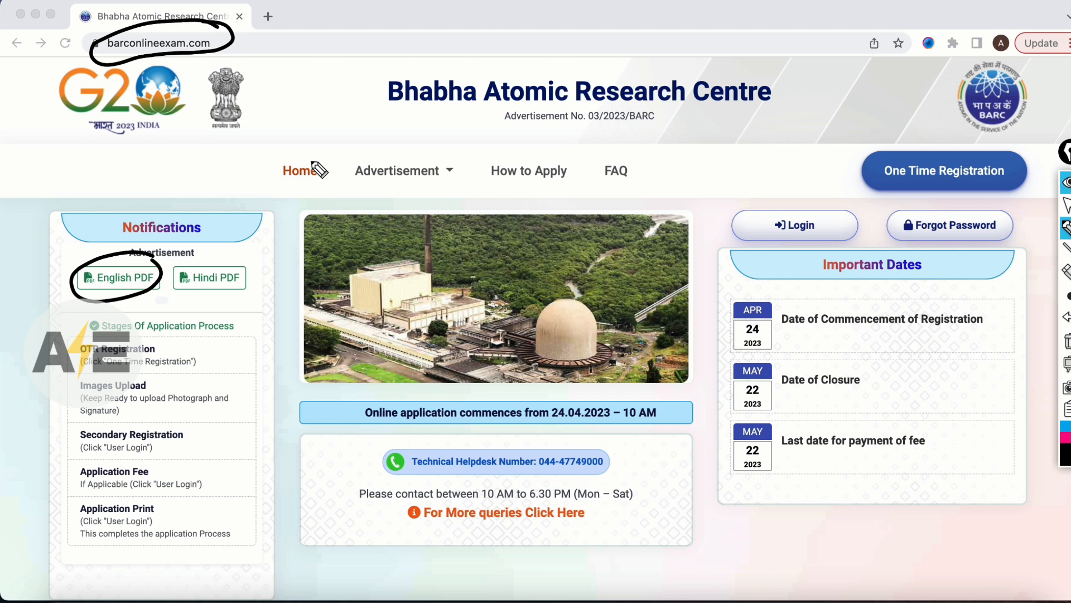
pyautogui.moveTo(249, 247)
pyautogui.mouseDown()
pyautogui.moveTo(224, 245)
pyautogui.moveTo(214, 304)
pyautogui.moveTo(245, 245)
pyautogui.mouseUp()
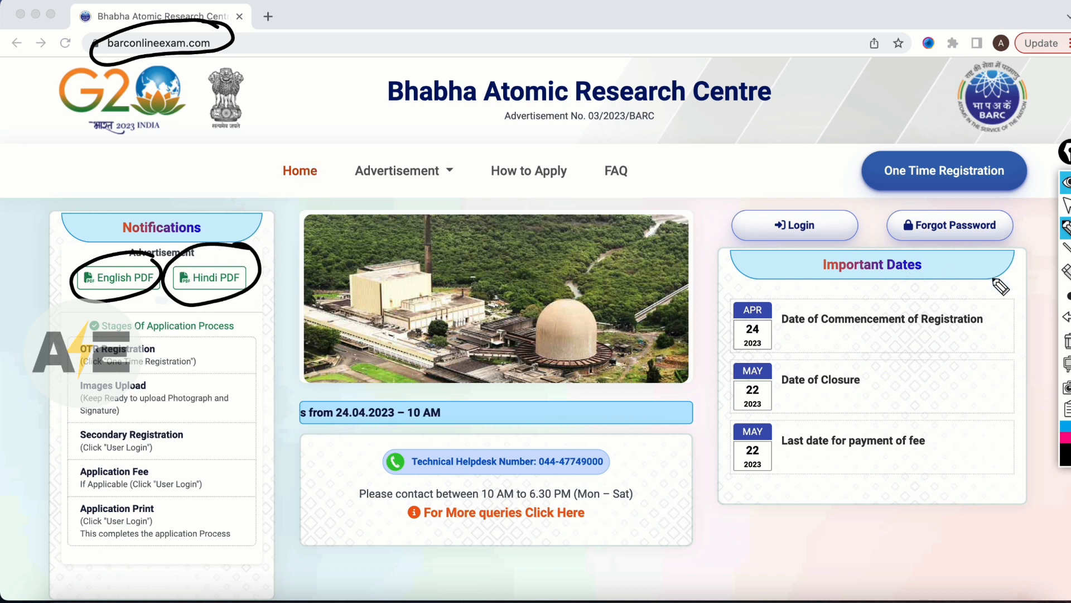
pyautogui.click(1066, 342)
pyautogui.click(1067, 205)
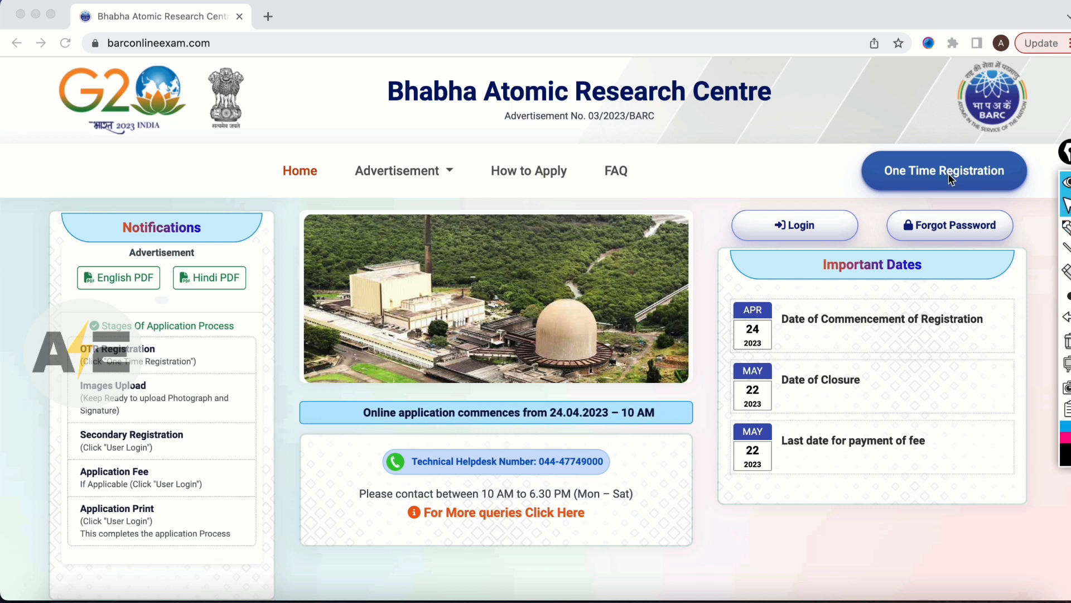
# Step: Circle the Date of Closure entry and its date, May 22, 2023, in the Important Dates list with the pen
pyautogui.click(1066, 227)
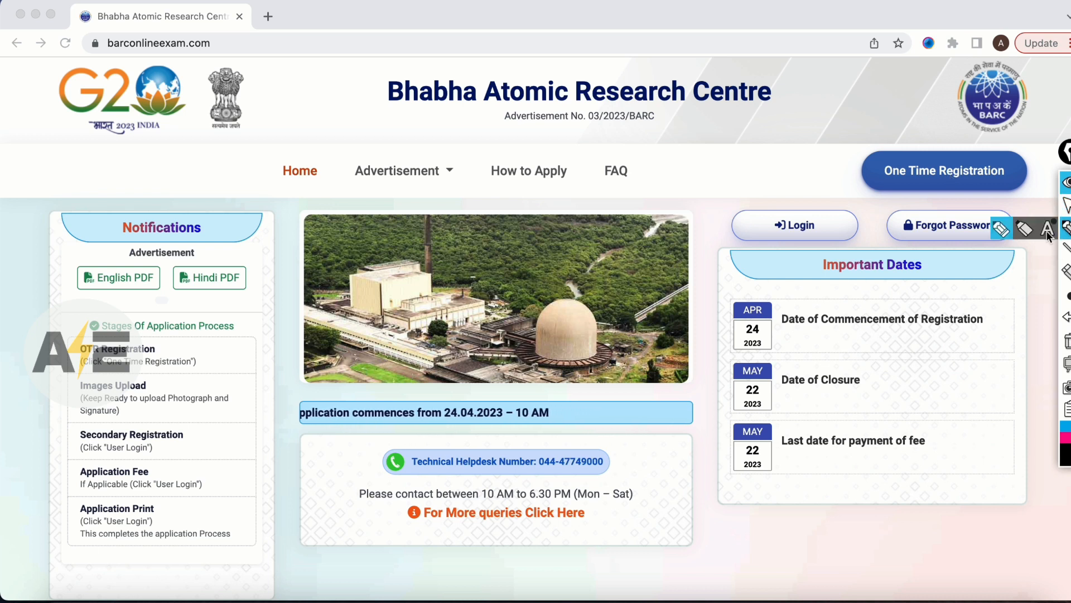
pyautogui.moveTo(863, 364)
pyautogui.mouseDown()
pyautogui.moveTo(849, 356)
pyautogui.moveTo(776, 385)
pyautogui.moveTo(840, 398)
pyautogui.moveTo(866, 362)
pyautogui.mouseUp()
pyautogui.moveTo(769, 350)
pyautogui.mouseDown()
pyautogui.moveTo(779, 406)
pyautogui.moveTo(788, 365)
pyautogui.mouseUp()
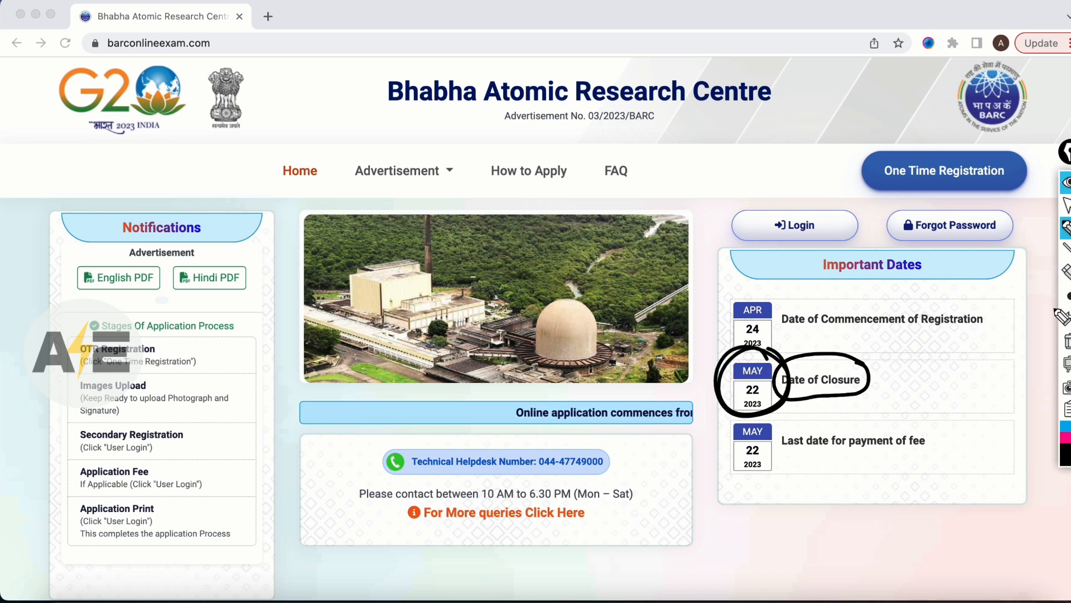
# Step: Clear the ink marks and open the One Time Registration form
pyautogui.click(1066, 204)
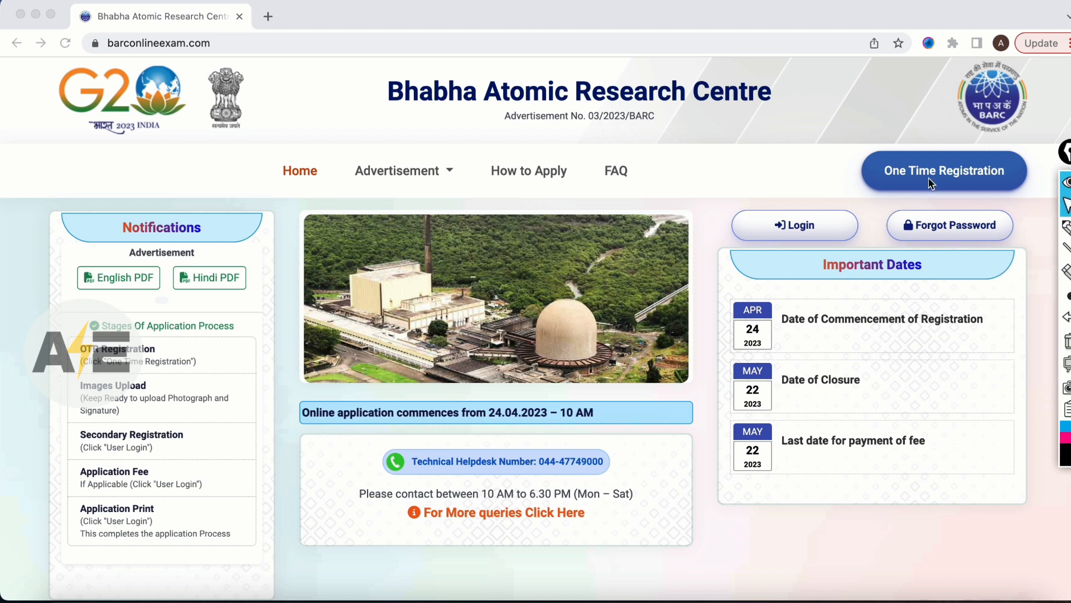
pyautogui.click(952, 180)
pyautogui.click(953, 178)
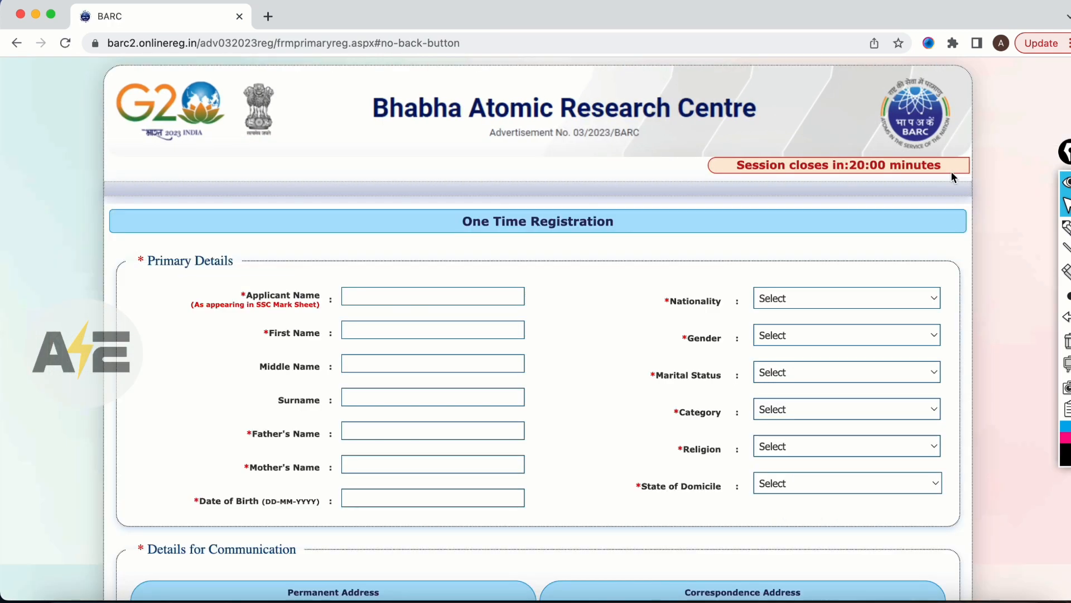
# Step: Circle the session countdown above the registration form with the pen, and erase the mark
pyautogui.click(1067, 227)
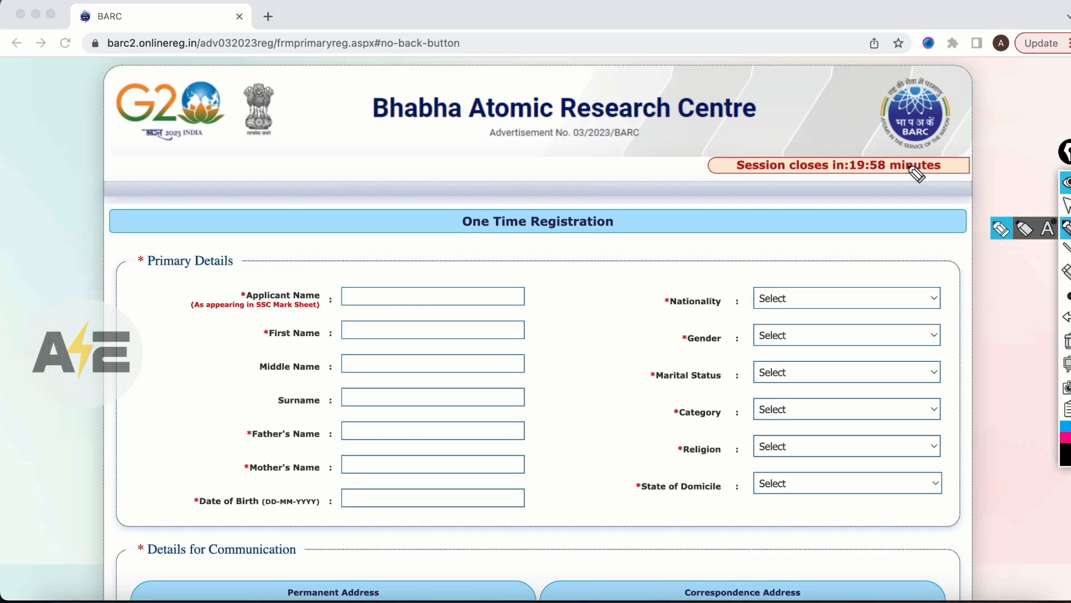
pyautogui.moveTo(896, 147)
pyautogui.mouseDown()
pyautogui.moveTo(902, 183)
pyautogui.moveTo(871, 194)
pyautogui.moveTo(869, 143)
pyautogui.mouseUp()
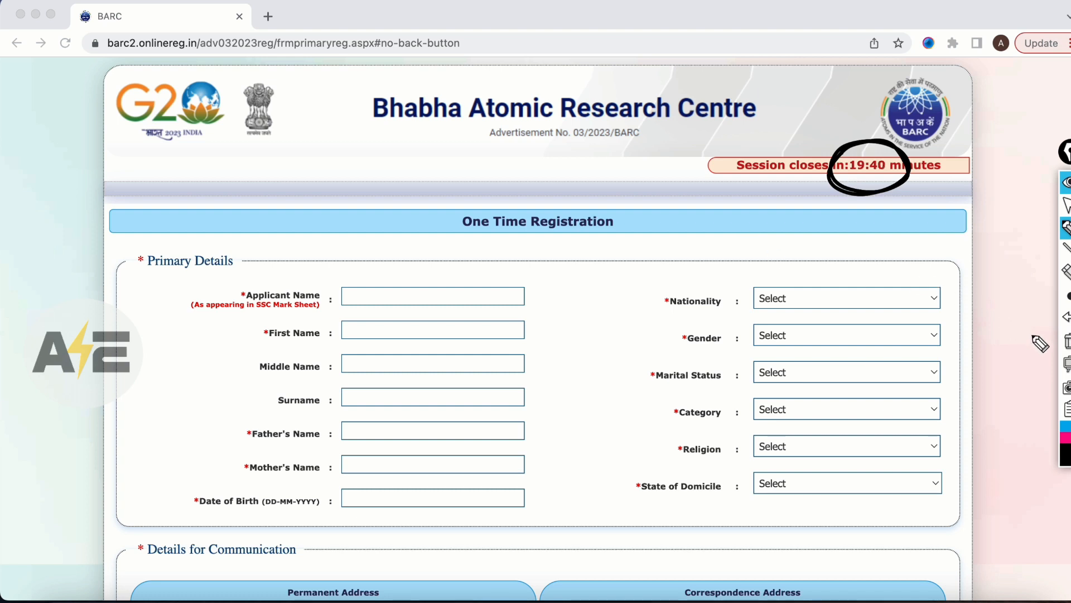
pyautogui.click(1068, 341)
pyautogui.click(1066, 206)
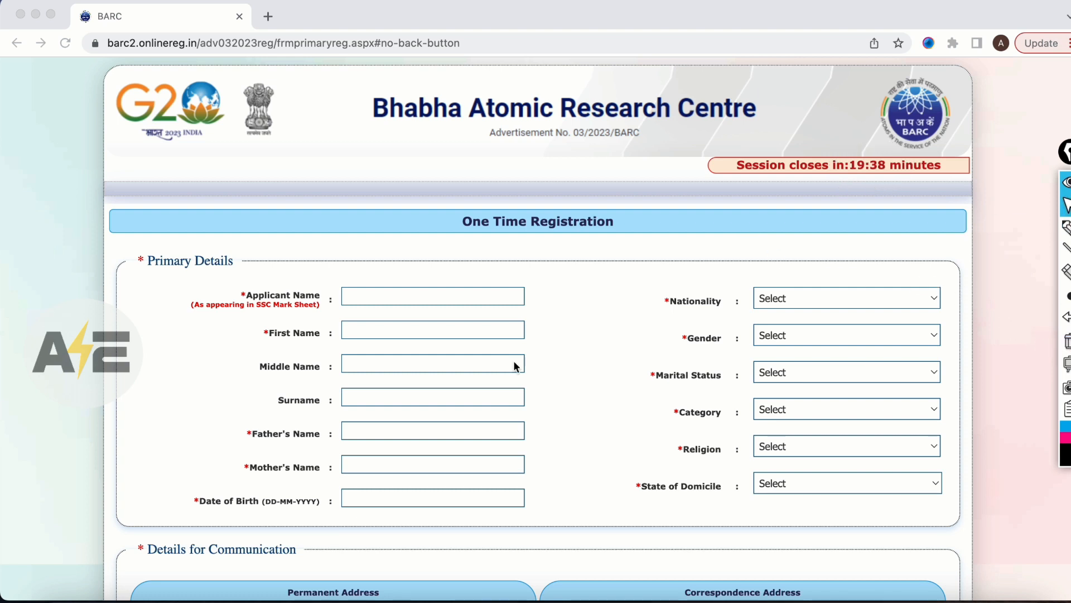
# Step: Tick the Applicant Name, First Name, Middle Name and Surname fields with the pen and underline the SSC mark sheet note
pyautogui.click(1066, 228)
pyautogui.moveTo(543, 292)
pyautogui.mouseDown()
pyautogui.moveTo(553, 300)
pyautogui.moveTo(583, 277)
pyautogui.mouseUp()
pyautogui.moveTo(190, 317); pyautogui.dragTo(313, 315)
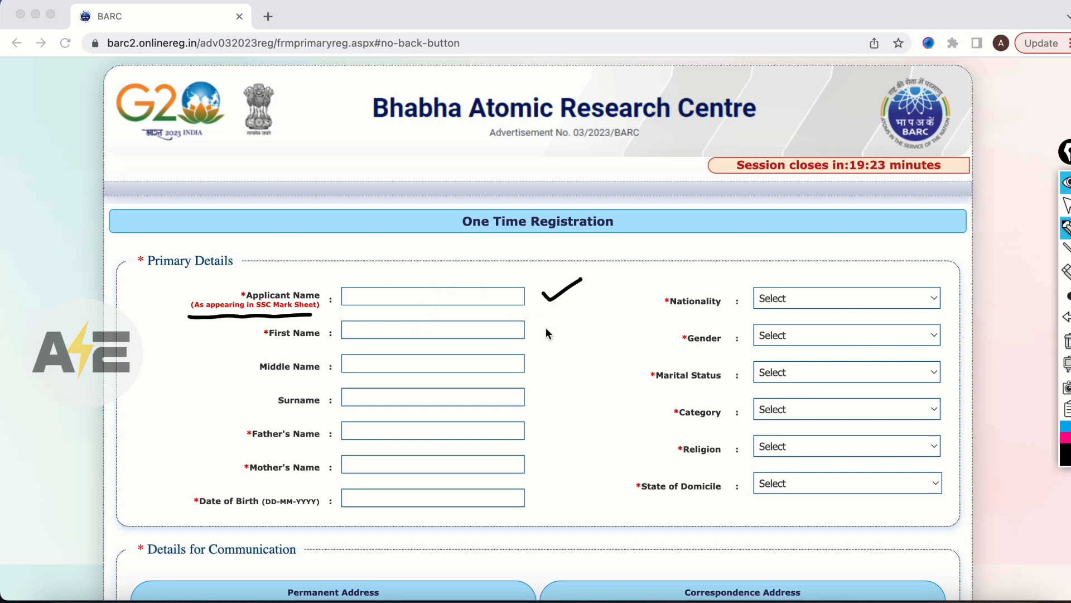
pyautogui.moveTo(536, 323); pyautogui.dragTo(567, 311)
pyautogui.moveTo(539, 352)
pyautogui.mouseDown()
pyautogui.moveTo(546, 362)
pyautogui.moveTo(571, 341)
pyautogui.mouseUp()
pyautogui.moveTo(536, 394); pyautogui.dragTo(560, 385)
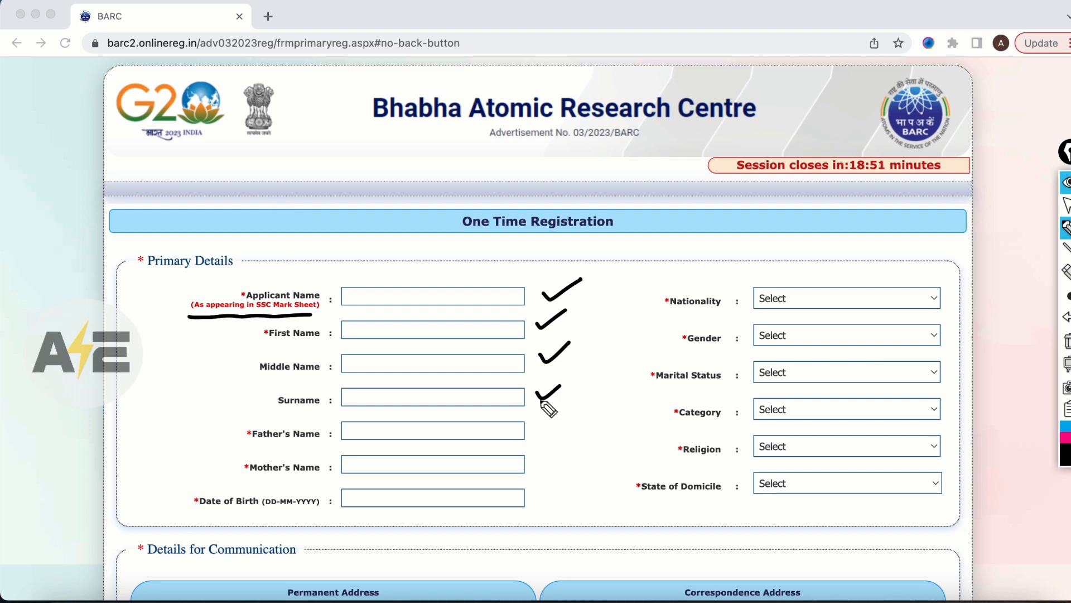
# Step: Draw pen ticks at the Father's Name, Mother's Name, Date of Birth, Nationality and Gender fields
pyautogui.moveTo(537, 425); pyautogui.dragTo(565, 418)
pyautogui.moveTo(538, 459); pyautogui.dragTo(564, 446)
pyautogui.moveTo(534, 491); pyautogui.dragTo(563, 481)
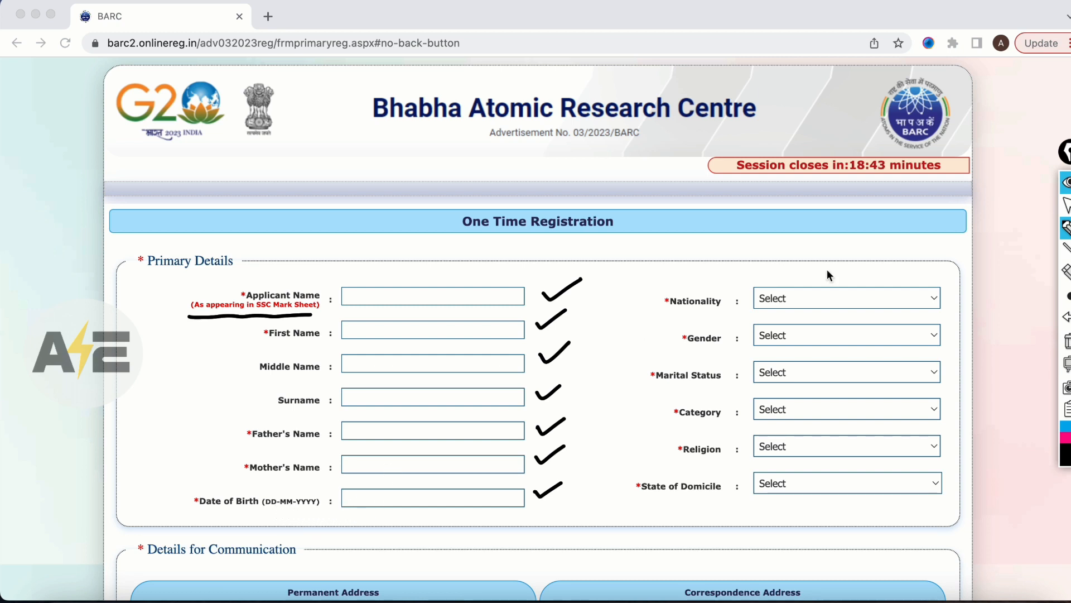
pyautogui.moveTo(870, 285); pyautogui.dragTo(907, 274)
pyautogui.moveTo(844, 333); pyautogui.dragTo(871, 325)
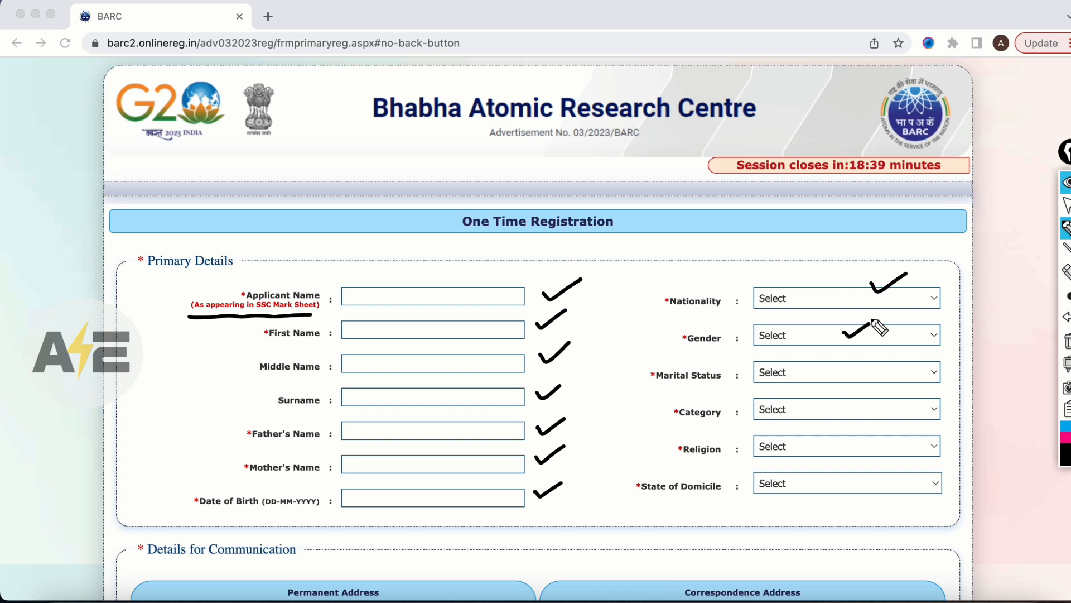
# Step: Review the available choices for Gender, Marital Status and Category without selecting any
pyautogui.click(1065, 208)
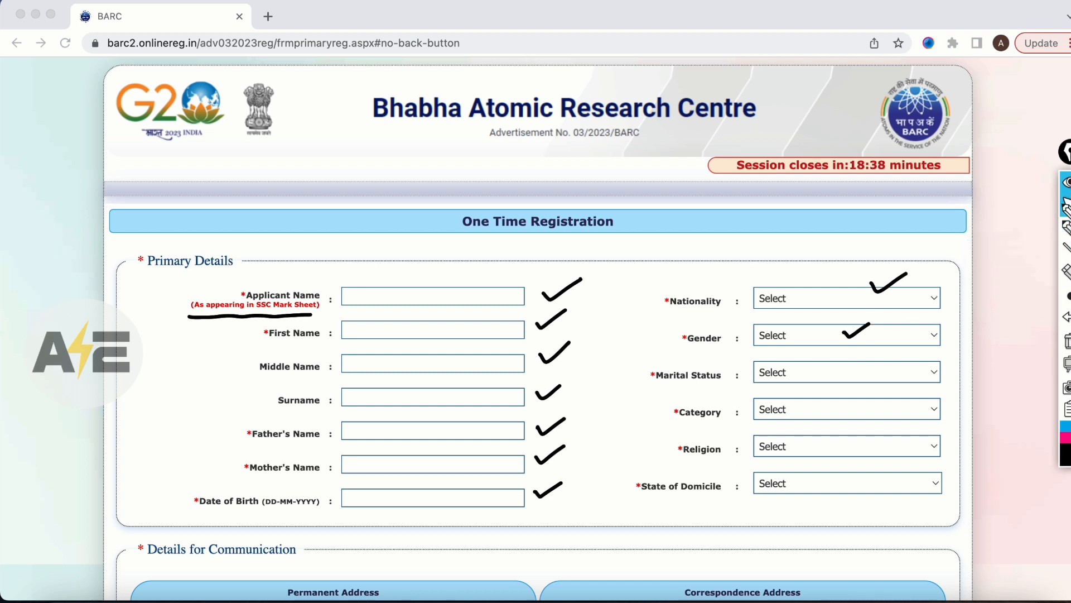
pyautogui.click(933, 336)
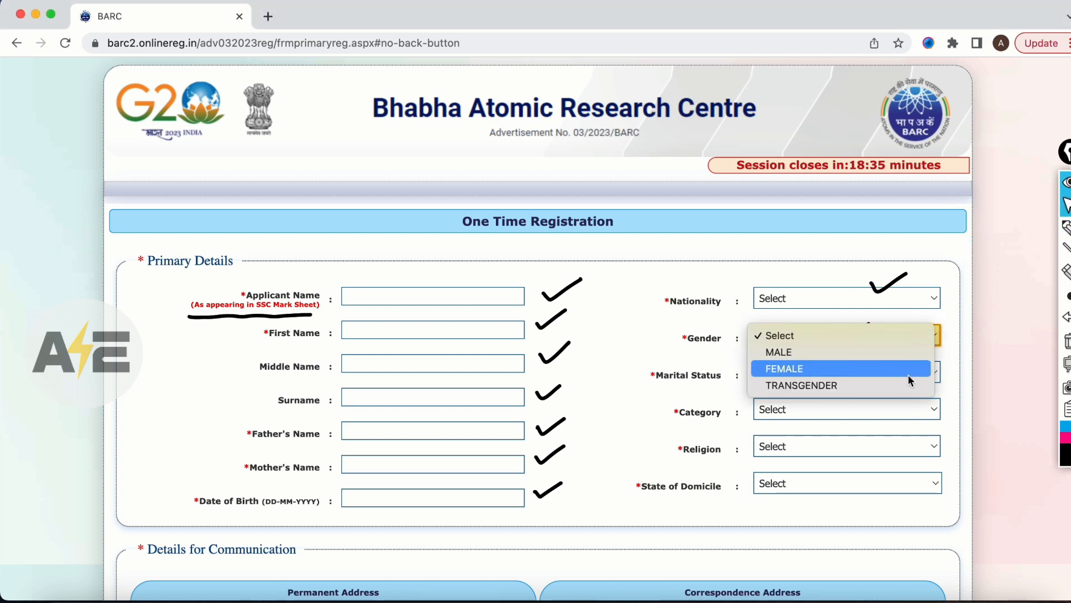
pyautogui.click(995, 366)
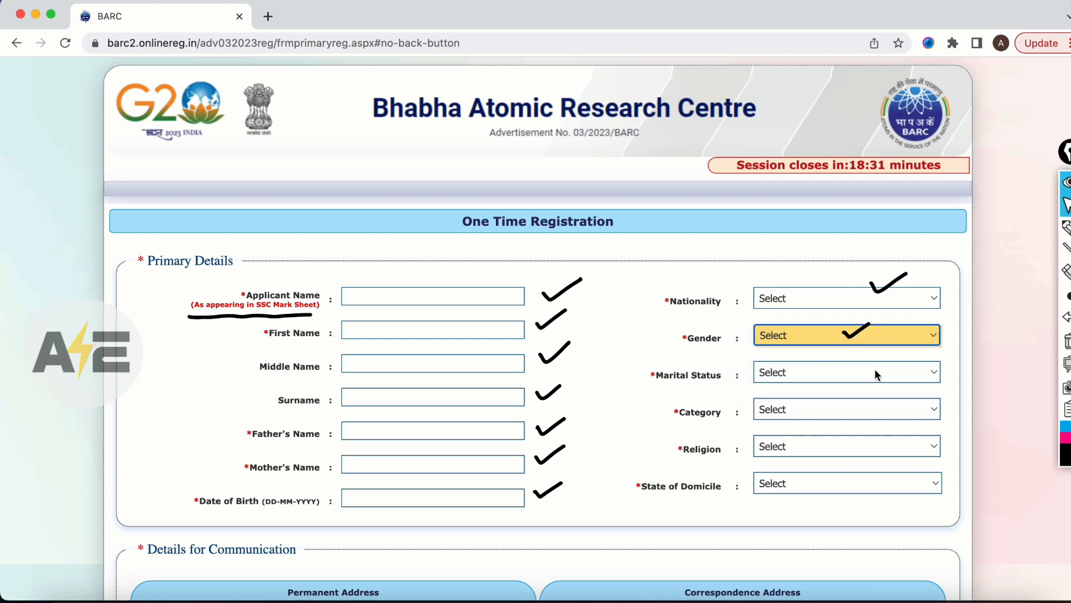
pyautogui.click(876, 372)
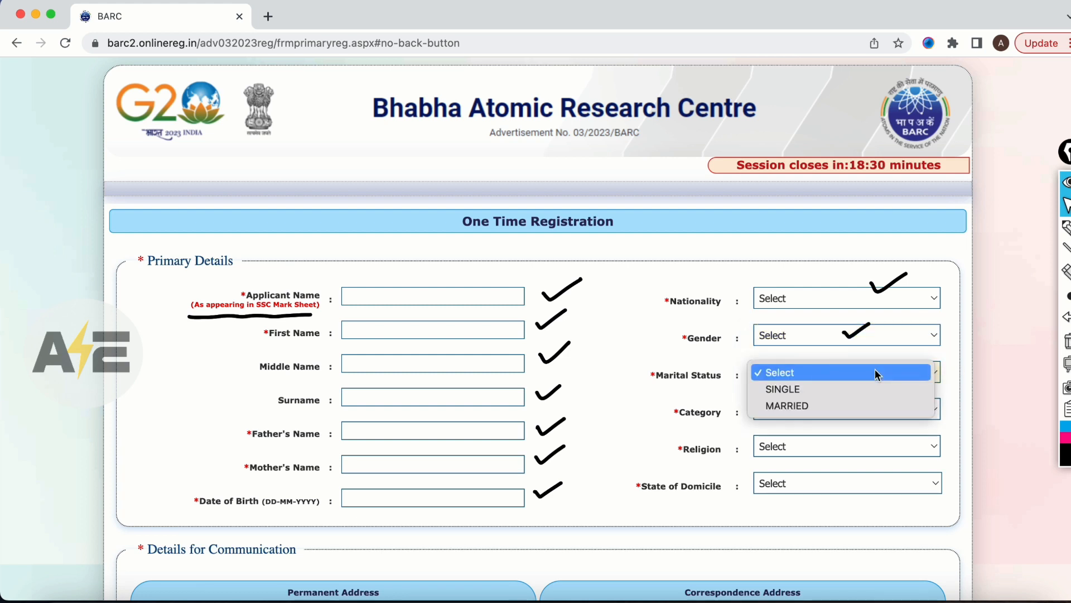
pyautogui.click(1005, 410)
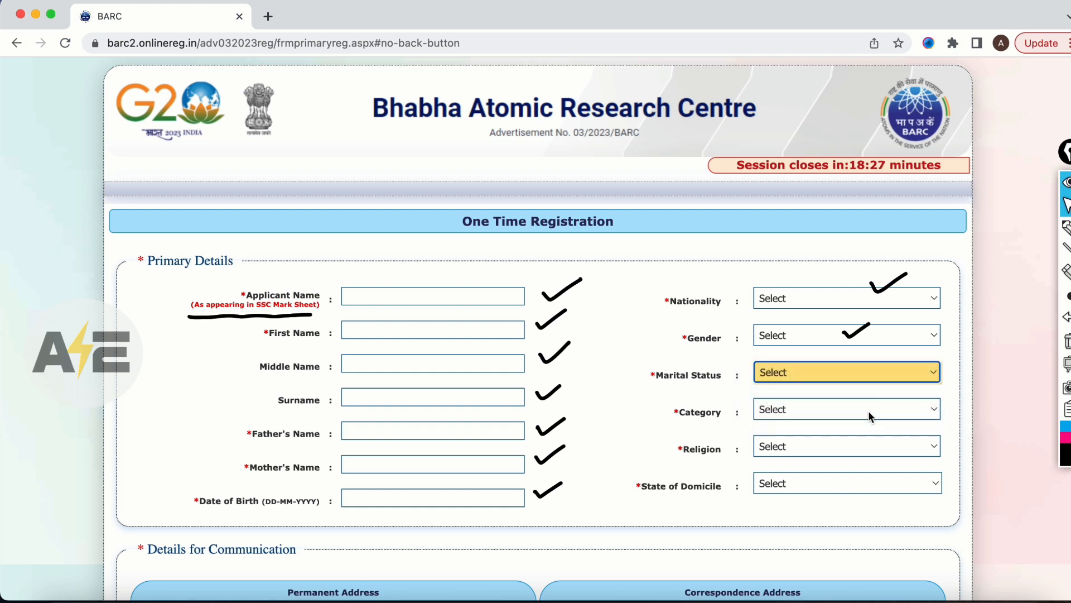
pyautogui.click(868, 410)
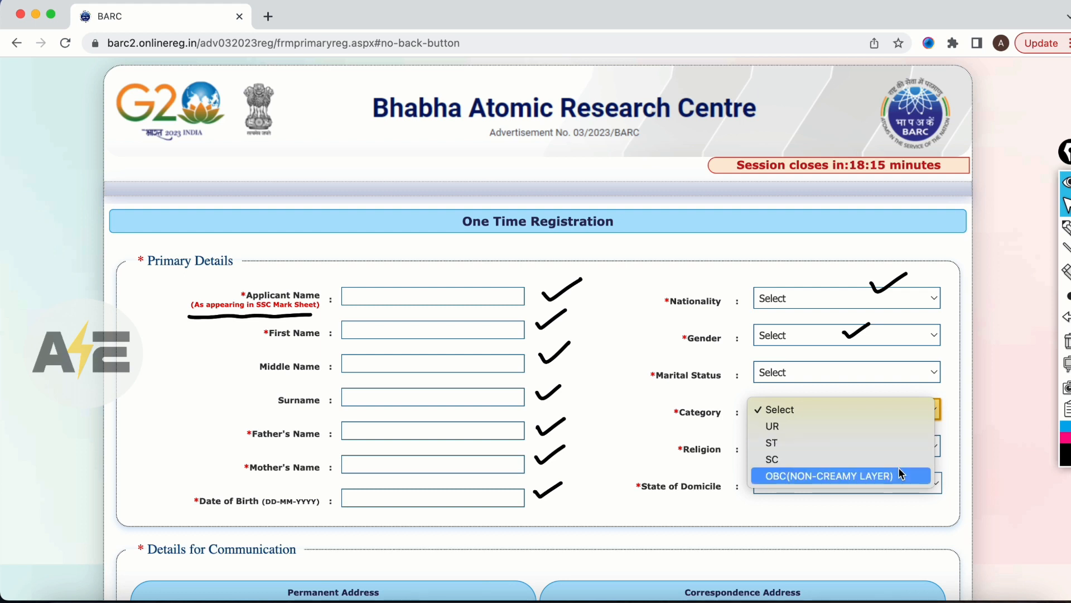
pyautogui.click(991, 423)
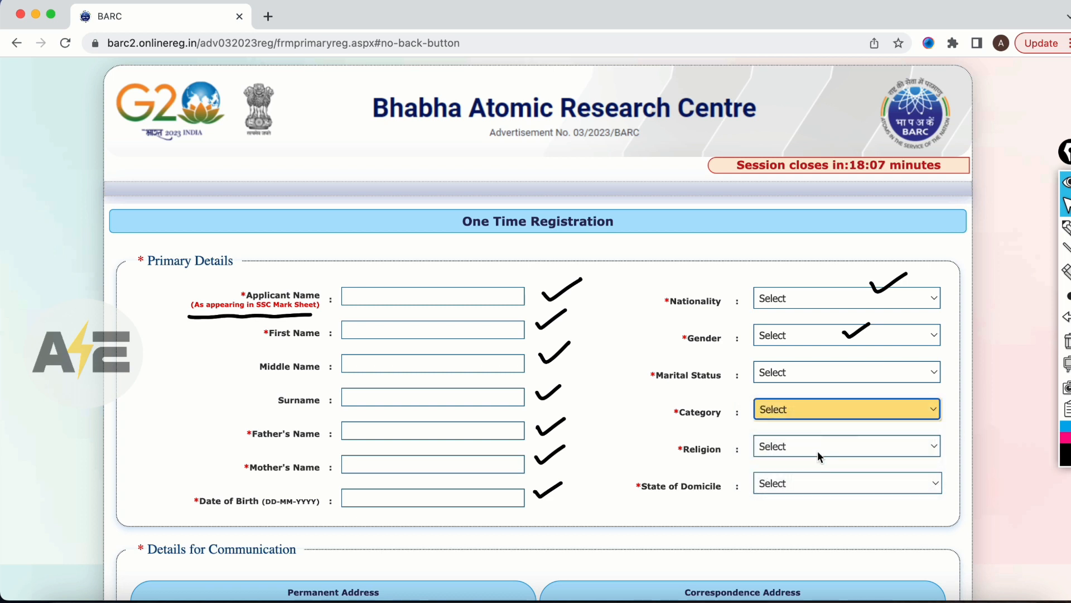
# Step: Review the available choices for Religion and State of Domicile without selecting any
pyautogui.click(818, 452)
pyautogui.click(1015, 497)
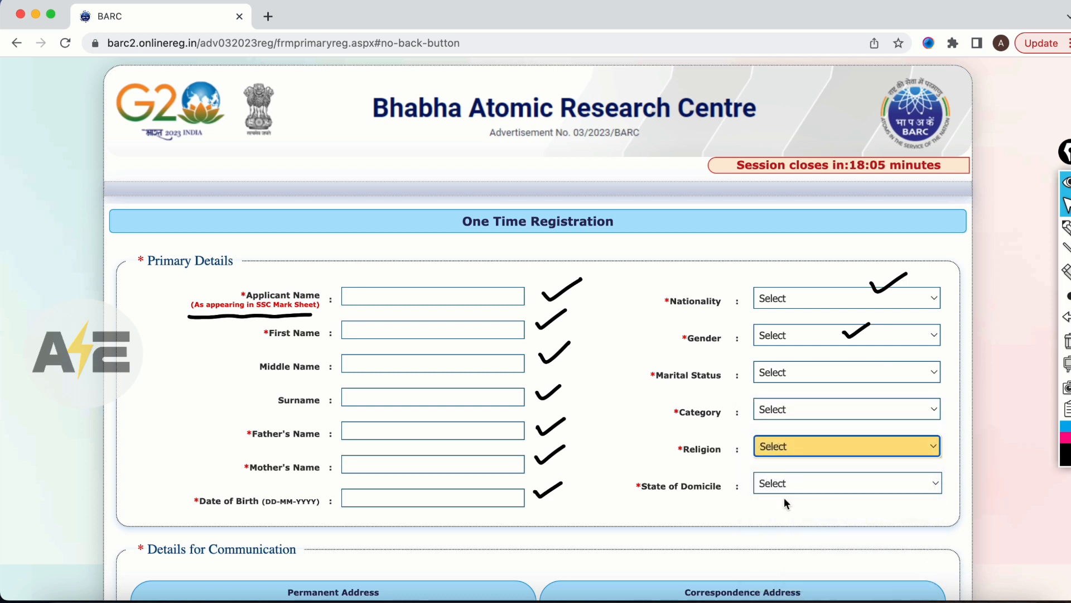
pyautogui.click(872, 490)
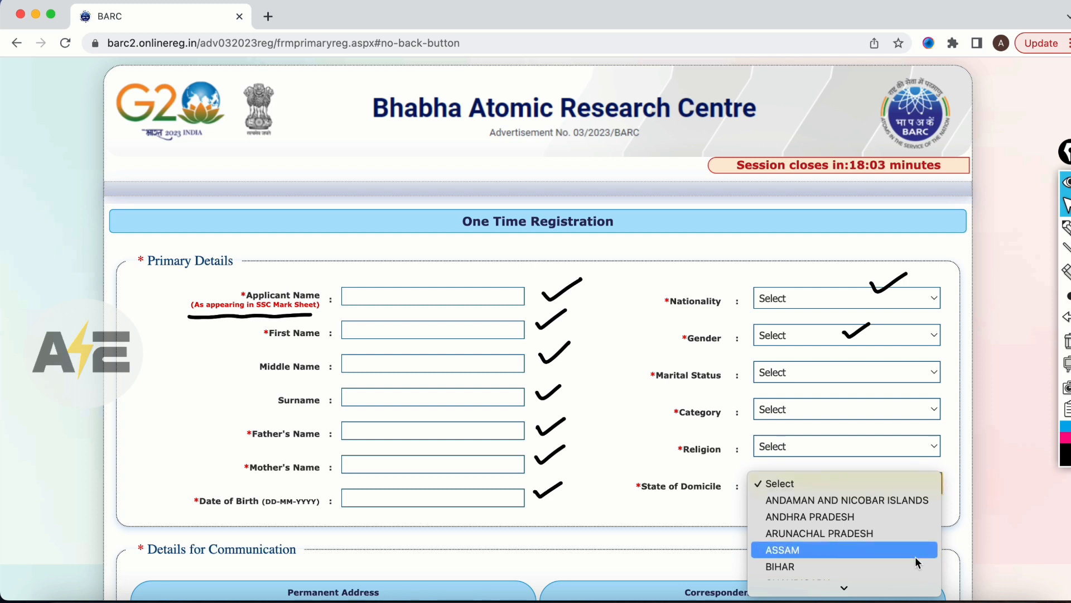
pyautogui.scroll(-2, 892, 552)
pyautogui.click(1006, 507)
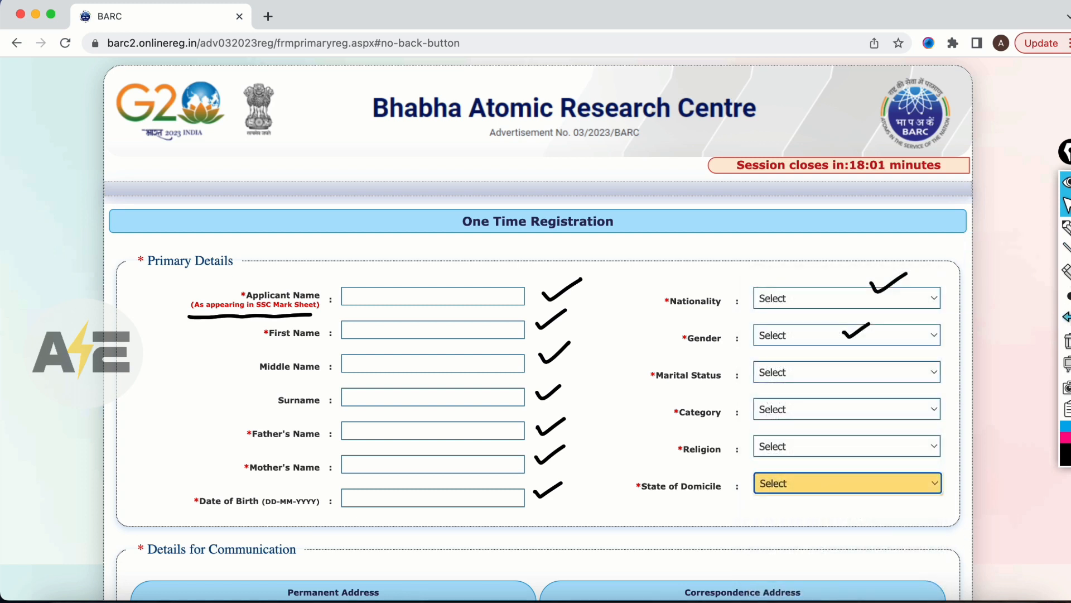
# Step: Draw braces beside the permanent and correspondence address fields and a pen tick next to Same as Permanent Address
pyautogui.scroll(-10, 693, 351)
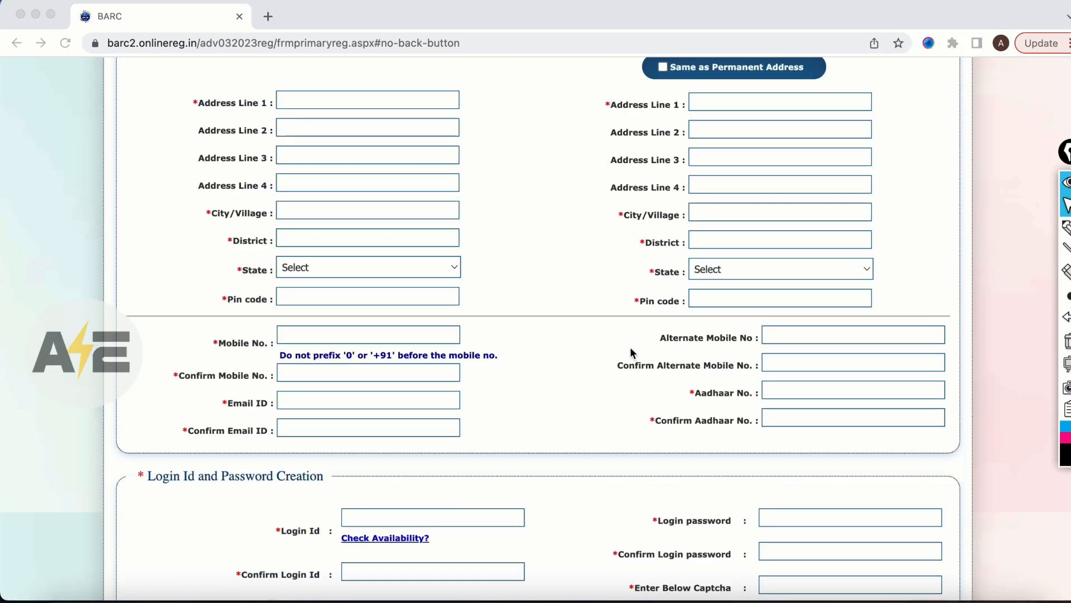
pyautogui.scroll(2, 446, 195)
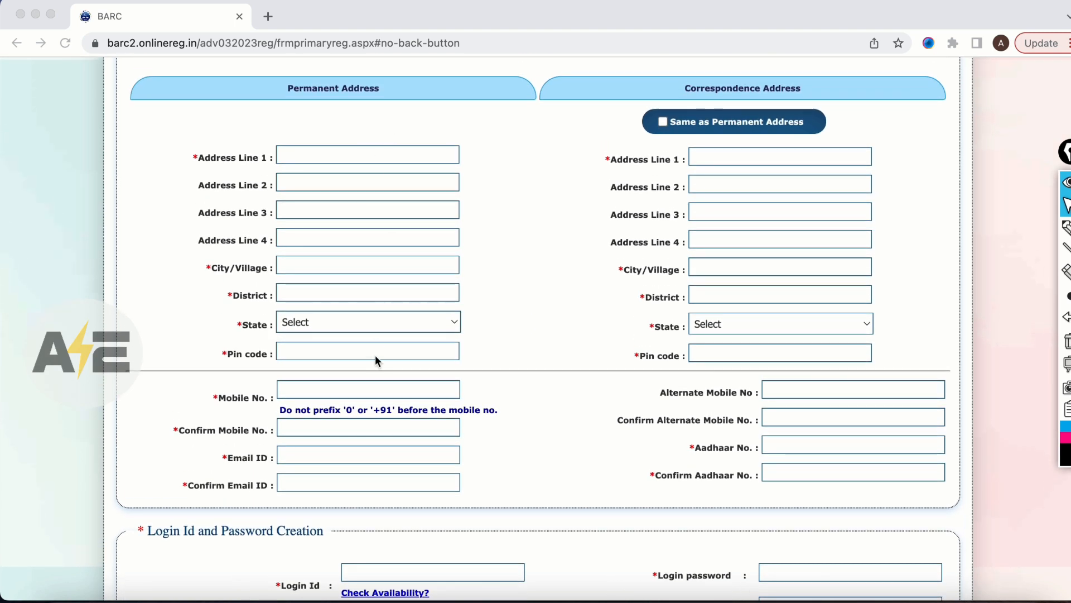
pyautogui.click(660, 126)
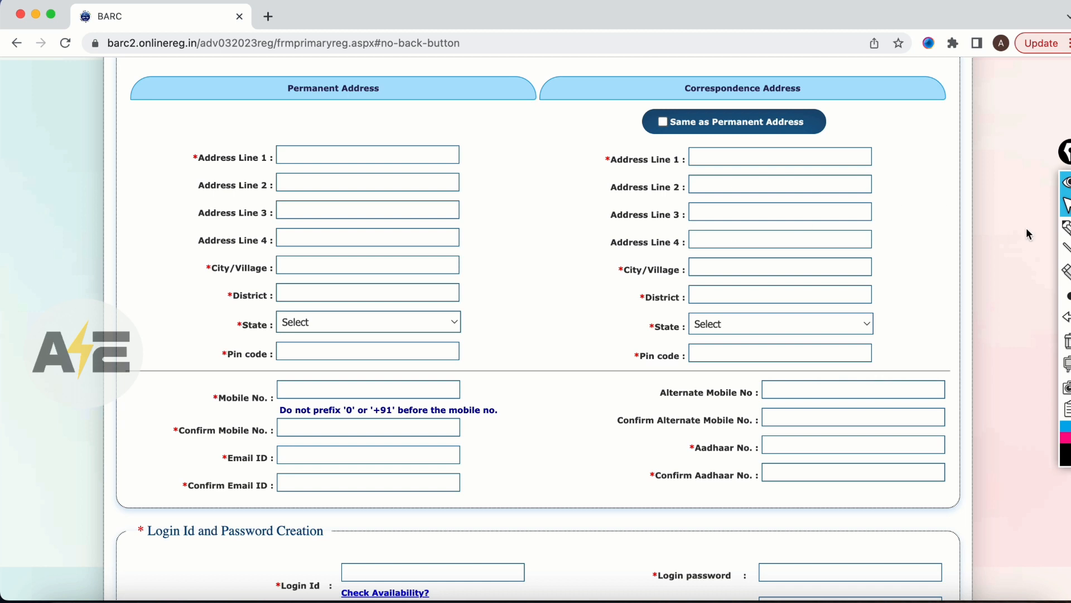
pyautogui.click(1066, 227)
pyautogui.moveTo(841, 115); pyautogui.dragTo(890, 100)
pyautogui.moveTo(490, 124); pyautogui.dragTo(507, 366)
pyautogui.moveTo(881, 146)
pyautogui.mouseDown()
pyautogui.moveTo(900, 338)
pyautogui.moveTo(889, 341)
pyautogui.mouseUp()
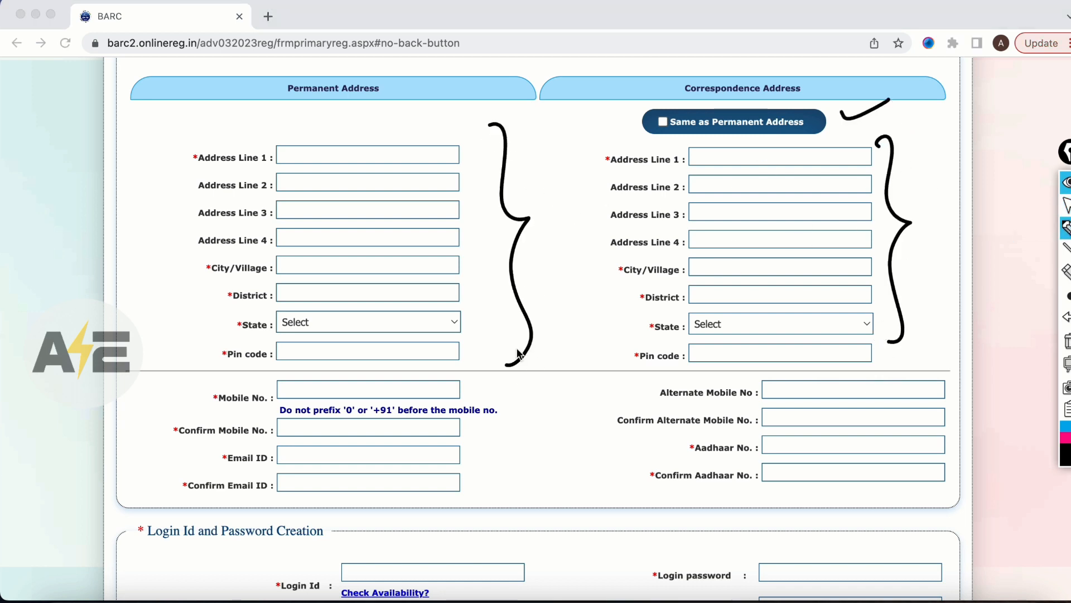
# Step: Tick the Mobile No., Email ID and their confirmation fields with the pen, and circle the Alternate Mobile No. and Email ID labels
pyautogui.moveTo(464, 389)
pyautogui.mouseDown()
pyautogui.moveTo(472, 396)
pyautogui.moveTo(489, 378)
pyautogui.mouseUp()
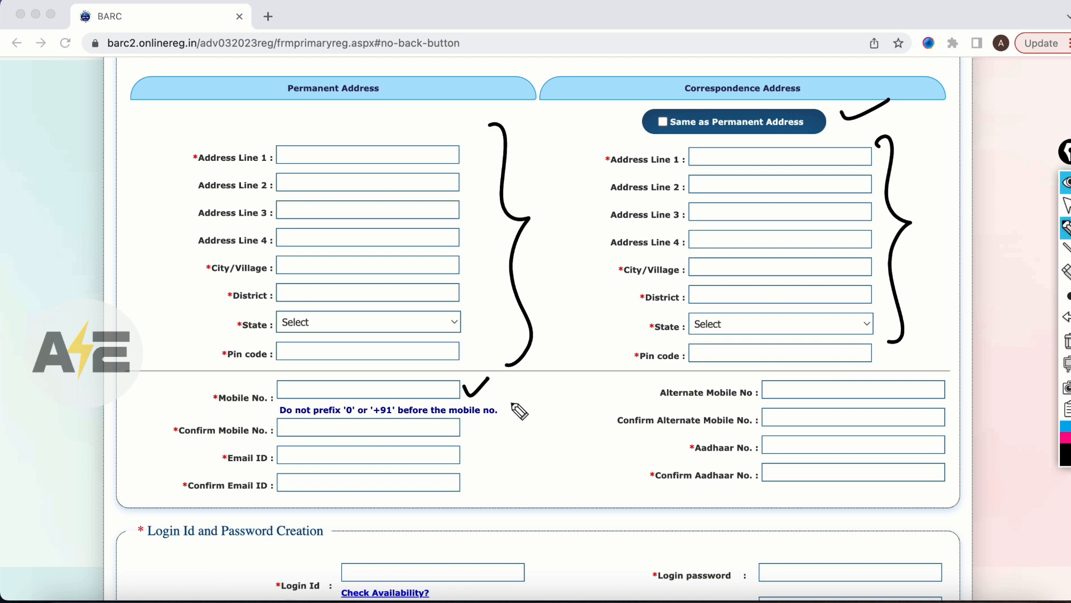
pyautogui.moveTo(754, 378)
pyautogui.mouseDown()
pyautogui.moveTo(650, 394)
pyautogui.moveTo(742, 415)
pyautogui.moveTo(753, 379)
pyautogui.mouseUp()
pyautogui.moveTo(472, 423); pyautogui.dragTo(491, 416)
pyautogui.moveTo(271, 457)
pyautogui.mouseDown()
pyautogui.moveTo(213, 468)
pyautogui.moveTo(275, 463)
pyautogui.moveTo(272, 447)
pyautogui.moveTo(337, 446)
pyautogui.moveTo(341, 465)
pyautogui.mouseUp()
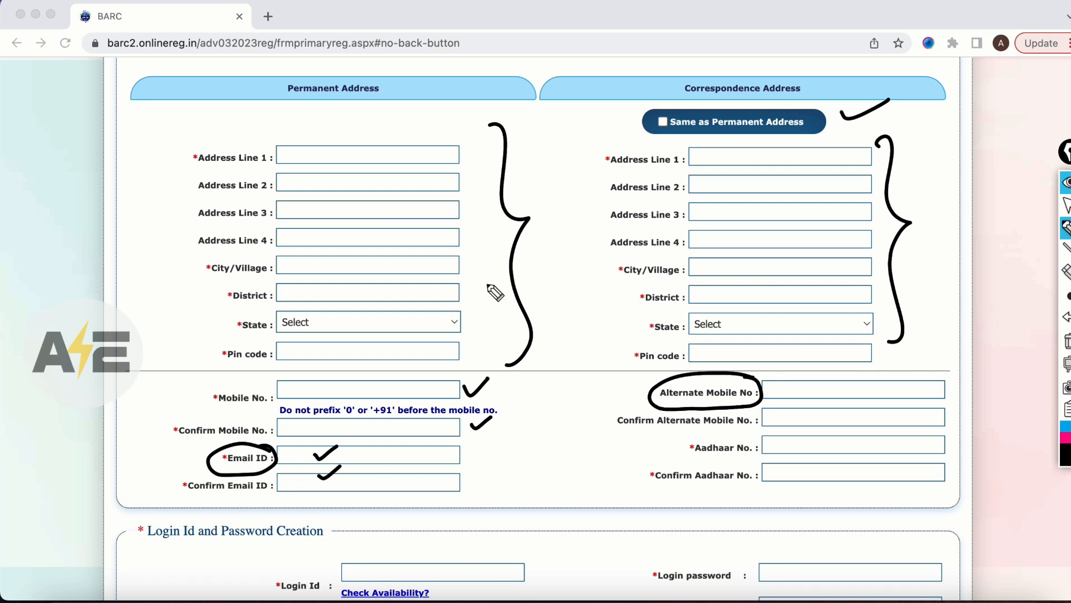
# Step: Number the Email ID and Confirm Email ID fields with circled 1 and 2, circle Aadhaar No., and clear the ink
pyautogui.moveTo(474, 444)
pyautogui.mouseDown()
pyautogui.moveTo(477, 458)
pyautogui.moveTo(491, 445)
pyautogui.moveTo(472, 437)
pyautogui.mouseUp()
pyautogui.moveTo(479, 481); pyautogui.dragTo(491, 484)
pyautogui.moveTo(485, 472)
pyautogui.mouseDown()
pyautogui.moveTo(502, 493)
pyautogui.moveTo(475, 469)
pyautogui.mouseUp()
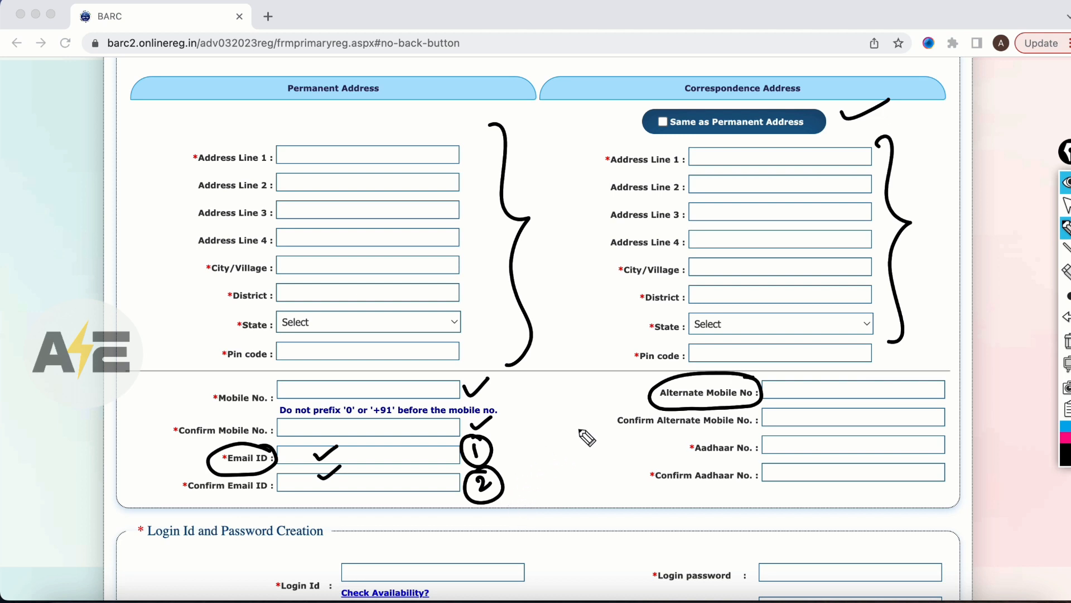
pyautogui.moveTo(751, 437)
pyautogui.mouseDown()
pyautogui.moveTo(697, 433)
pyautogui.moveTo(733, 465)
pyautogui.moveTo(756, 455)
pyautogui.moveTo(756, 464)
pyautogui.mouseUp()
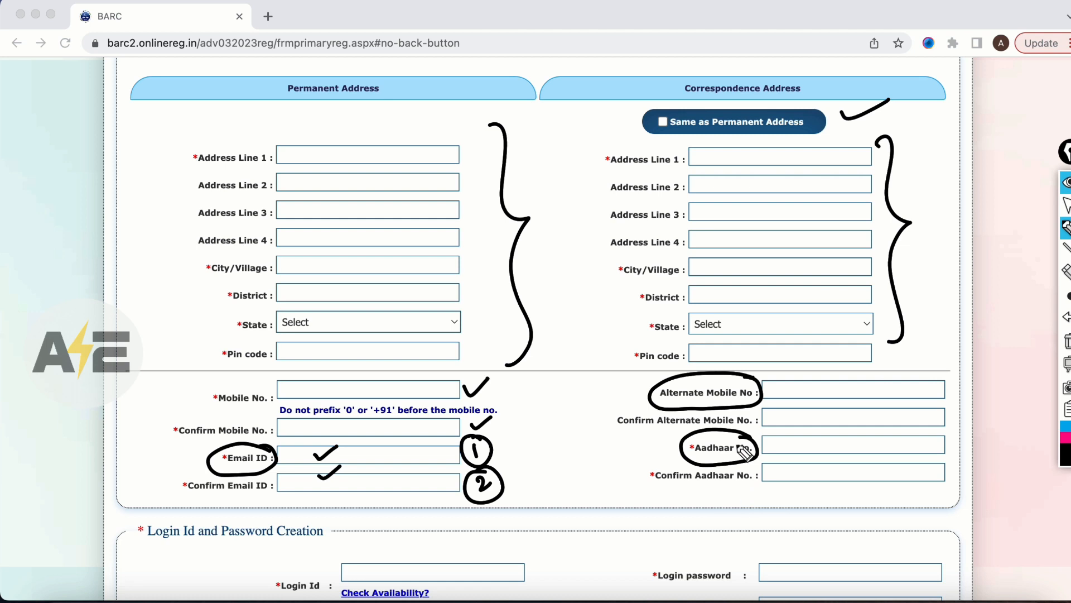
pyautogui.click(1066, 205)
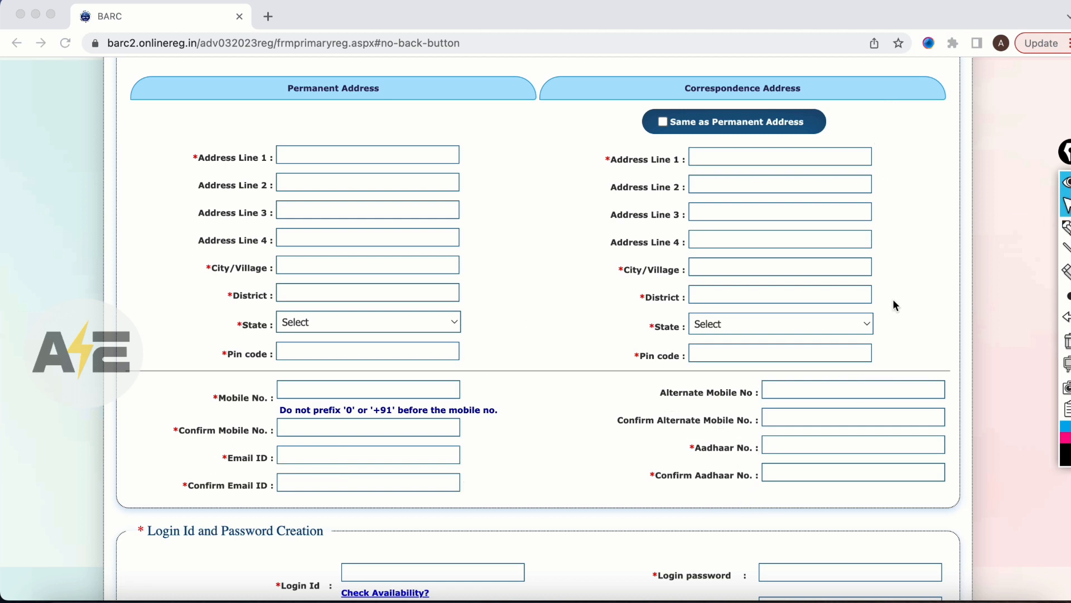
# Step: Draw a pen tick on the Login Id field in the Login Id and Password Creation section
pyautogui.scroll(-5, 893, 299)
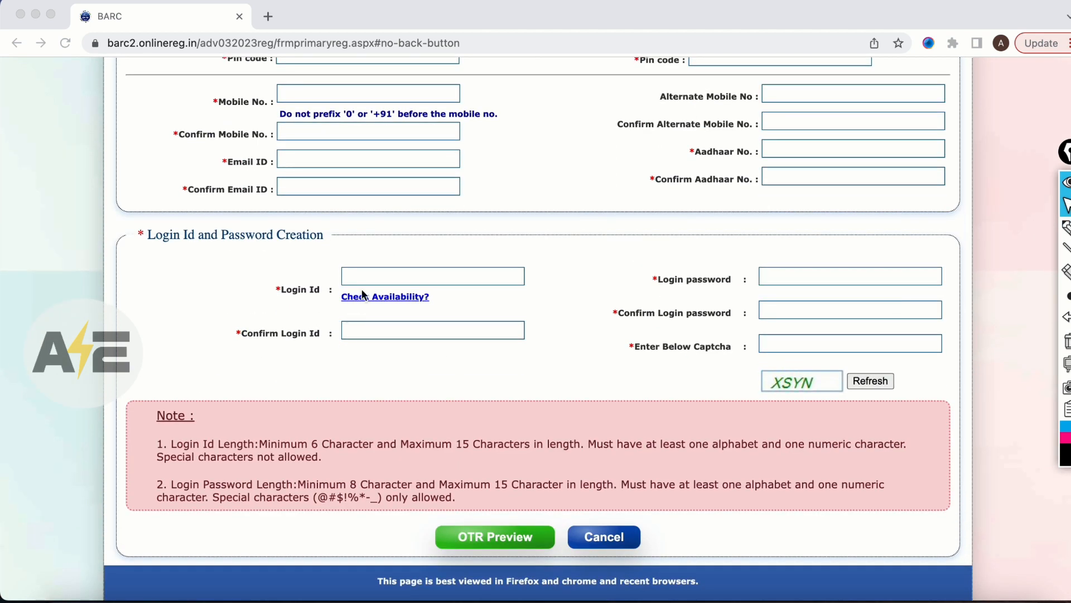
pyautogui.click(1063, 228)
pyautogui.moveTo(357, 272); pyautogui.dragTo(387, 266)
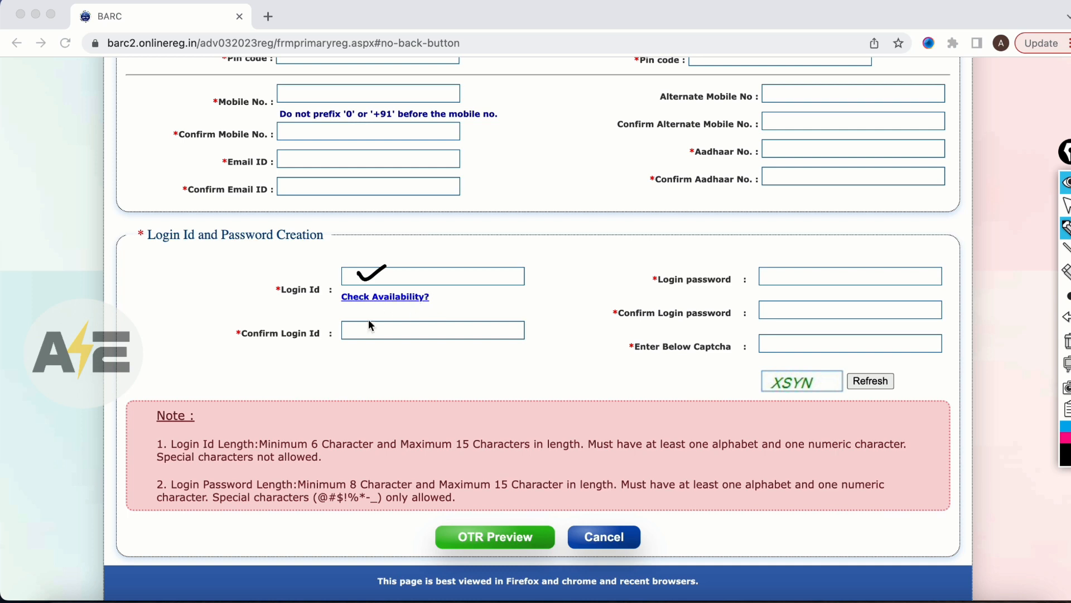
# Step: Draw pen marks beside the Confirm Login Id and Login password fields
pyautogui.moveTo(318, 353); pyautogui.dragTo(350, 347)
pyautogui.moveTo(739, 250)
pyautogui.mouseDown()
pyautogui.moveTo(635, 264)
pyautogui.moveTo(609, 309)
pyautogui.moveTo(649, 372)
pyautogui.moveTo(744, 351)
pyautogui.moveTo(716, 249)
pyautogui.mouseUp()
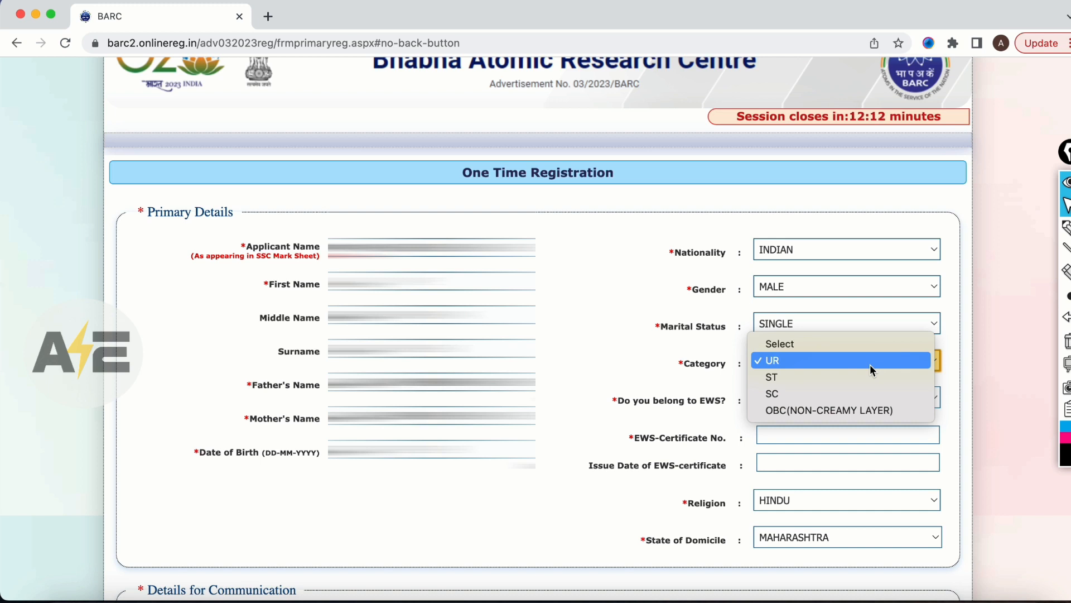
# Step: Keep the category as UR, try No and Yes for the EWS question, and select the EWS-Certificate No. field
pyautogui.click(870, 365)
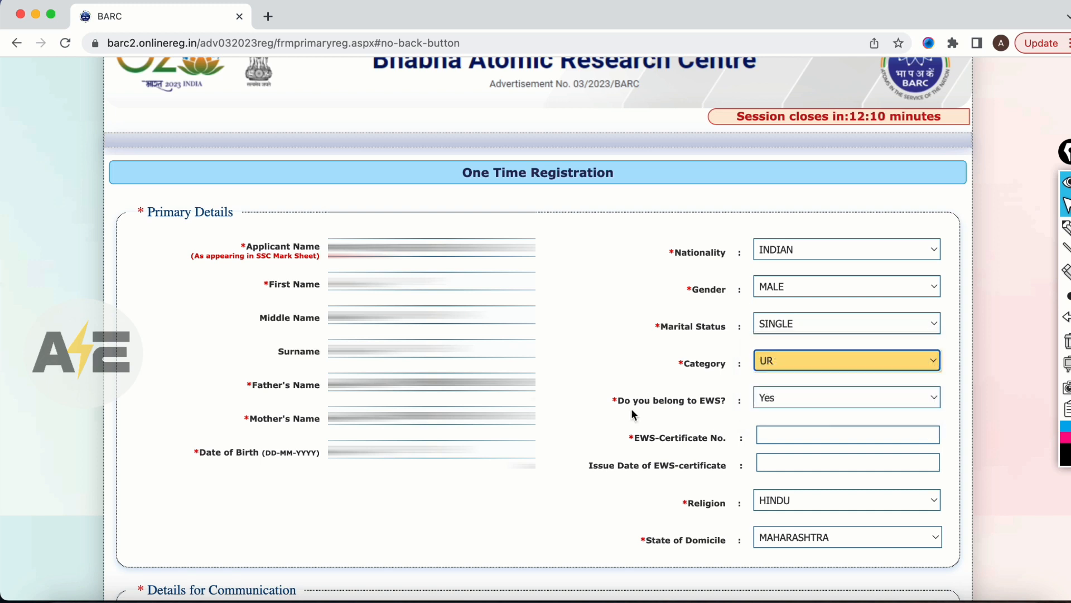
pyautogui.click(865, 401)
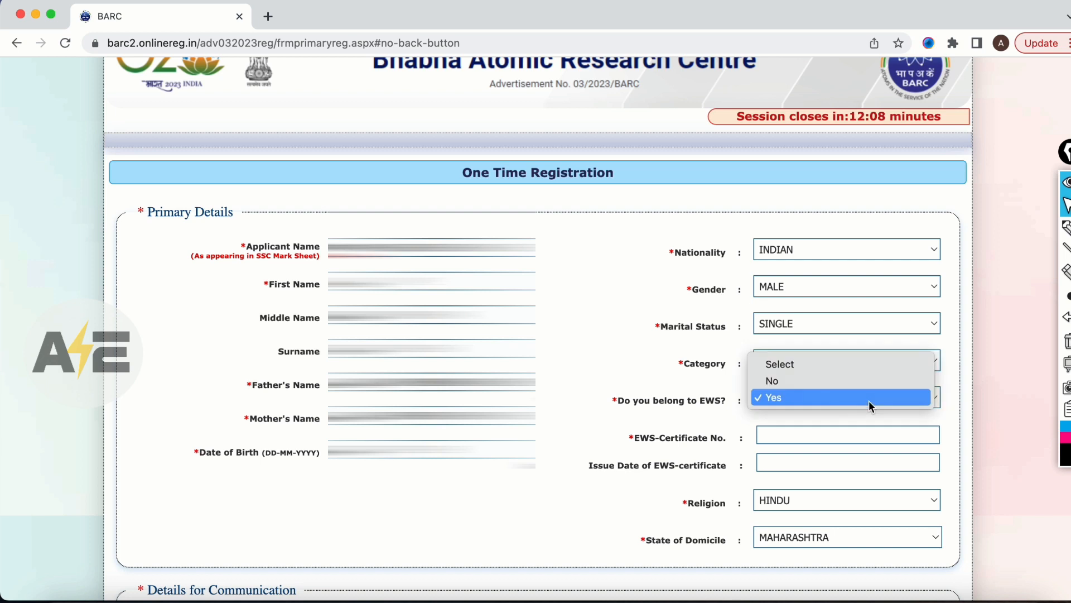
pyautogui.click(861, 397)
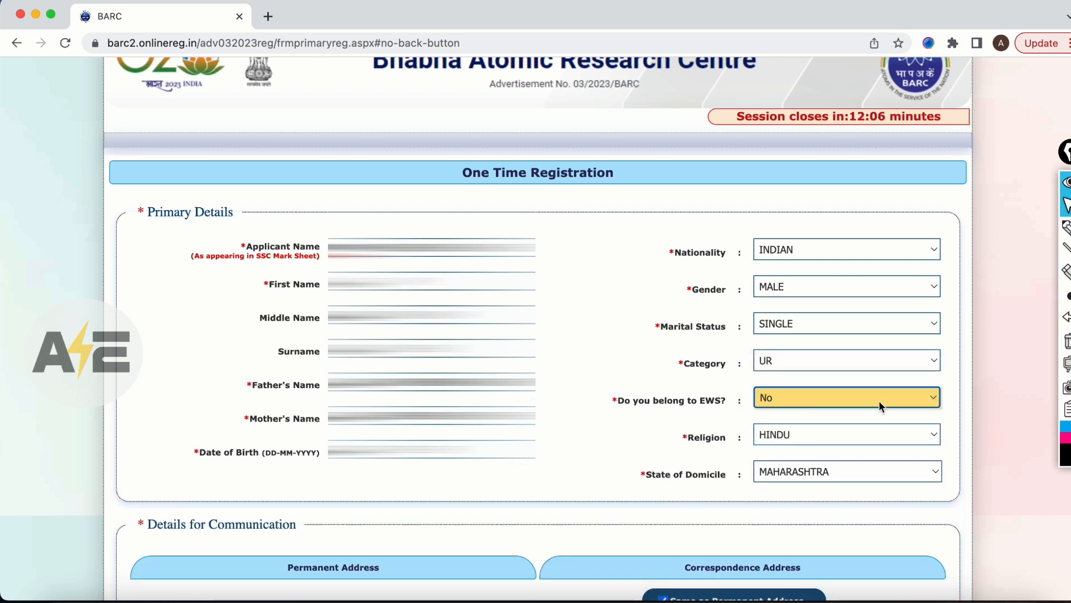
pyautogui.click(879, 400)
pyautogui.click(808, 417)
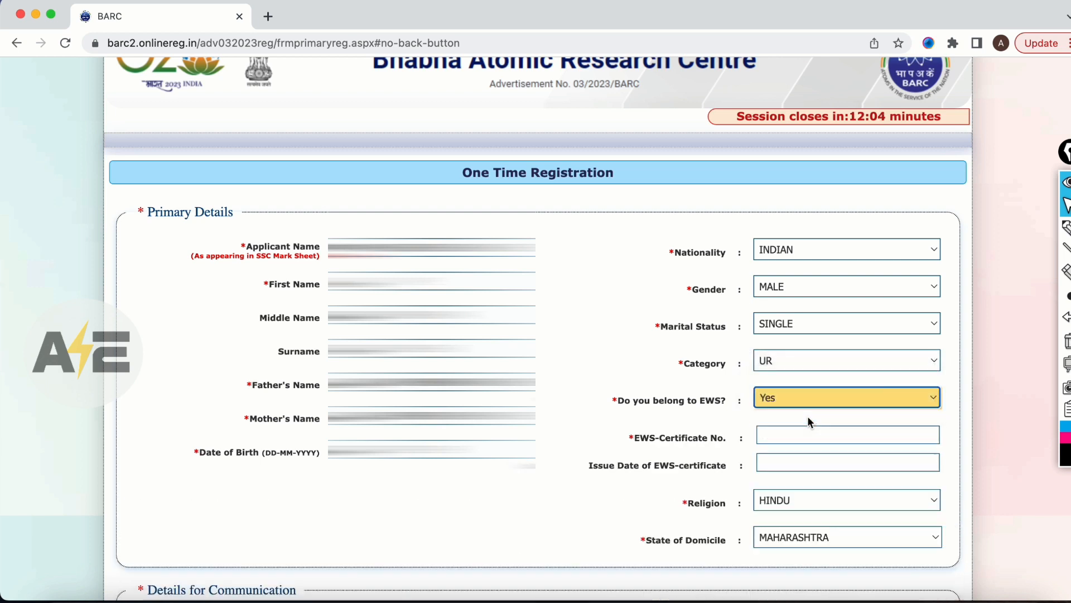
pyautogui.click(794, 437)
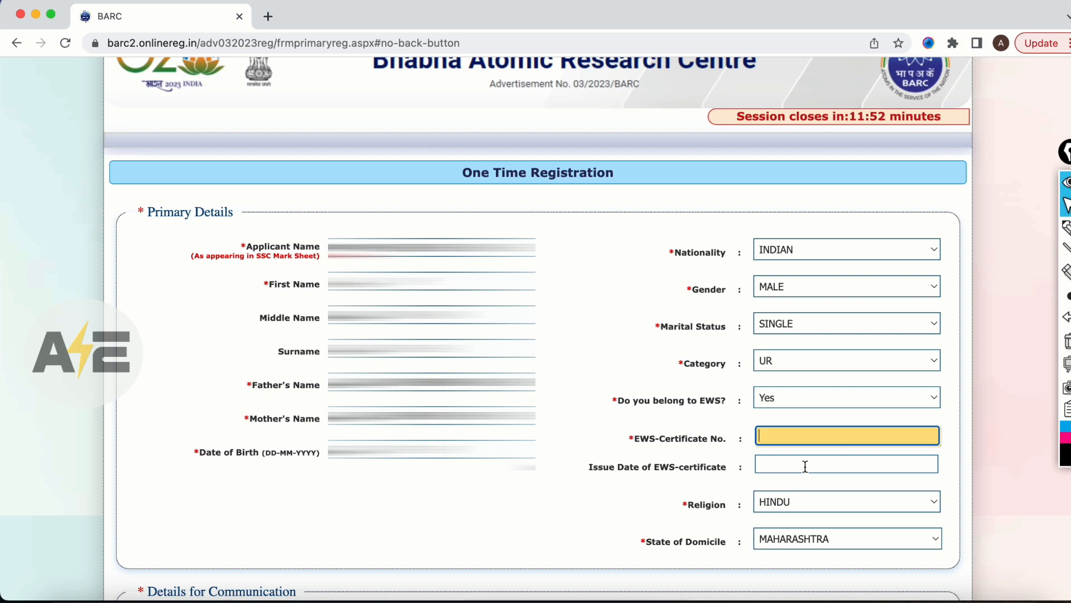
# Step: Examine the Login Id and password rules in the Note, highlighting the minimum password length
pyautogui.scroll(-15, 680, 446)
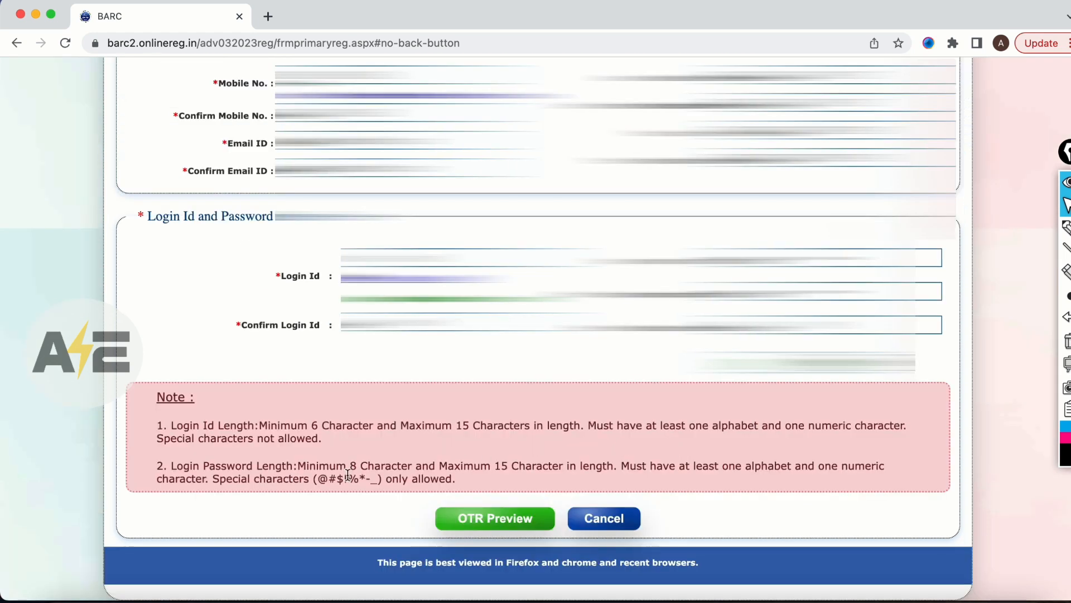
pyautogui.moveTo(157, 422); pyautogui.dragTo(483, 485)
pyautogui.click(337, 454)
pyautogui.moveTo(347, 466); pyautogui.dragTo(416, 467)
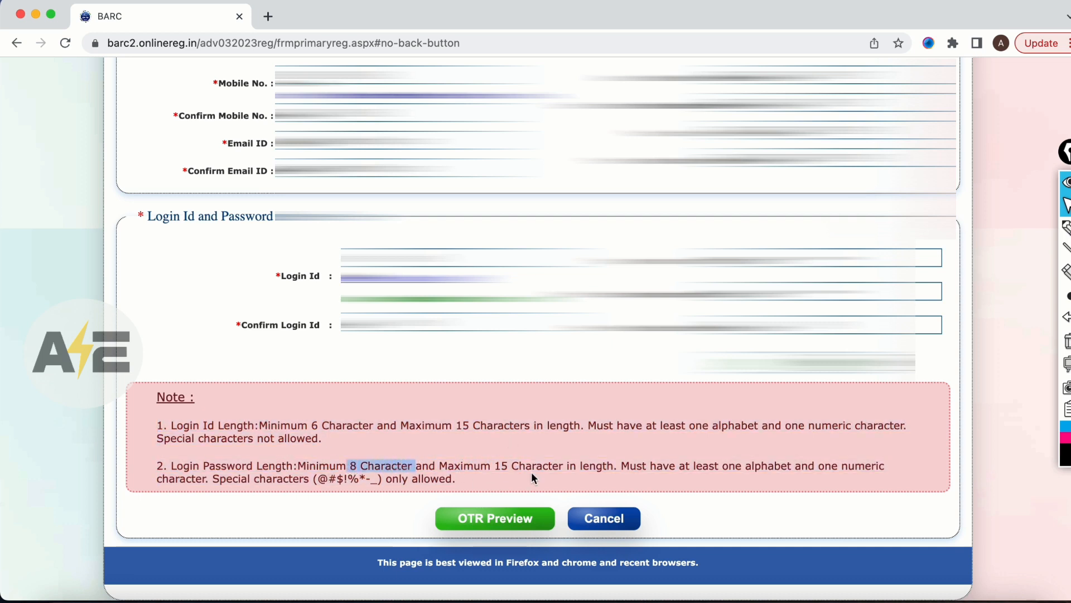
pyautogui.click(439, 466)
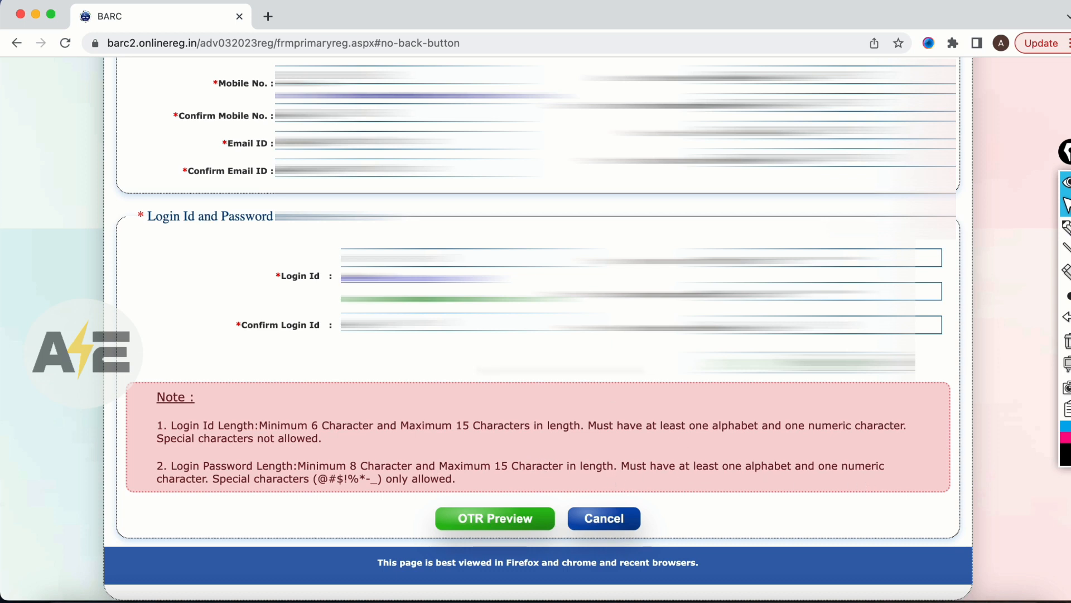
# Step: Preview the One Time Registration, accept the email and truthfulness declaration, and make the OTR final submission
pyautogui.click(494, 521)
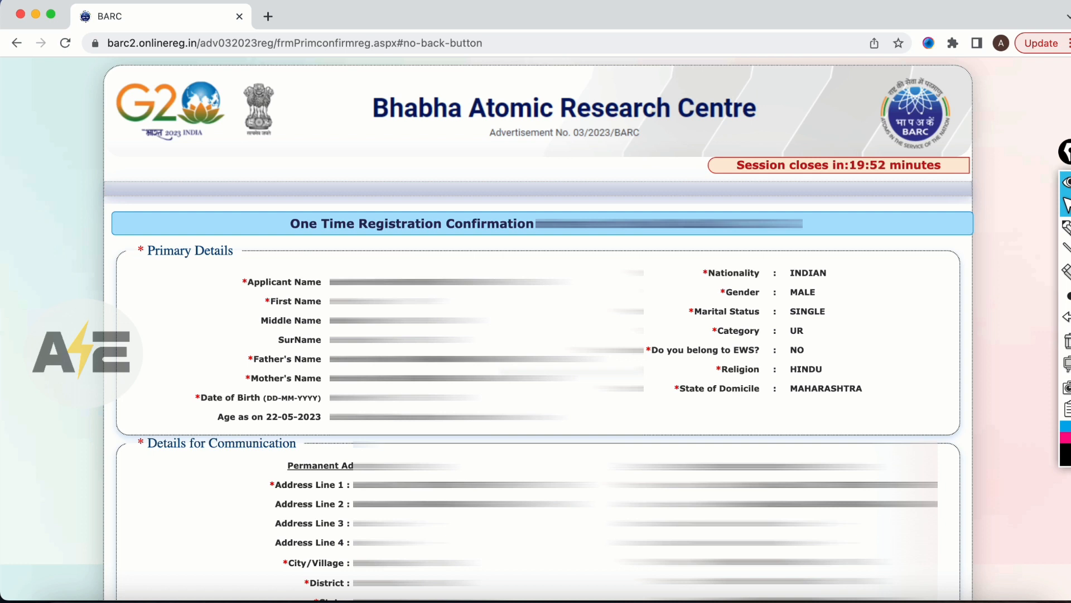
pyautogui.scroll(-15, 92, 470)
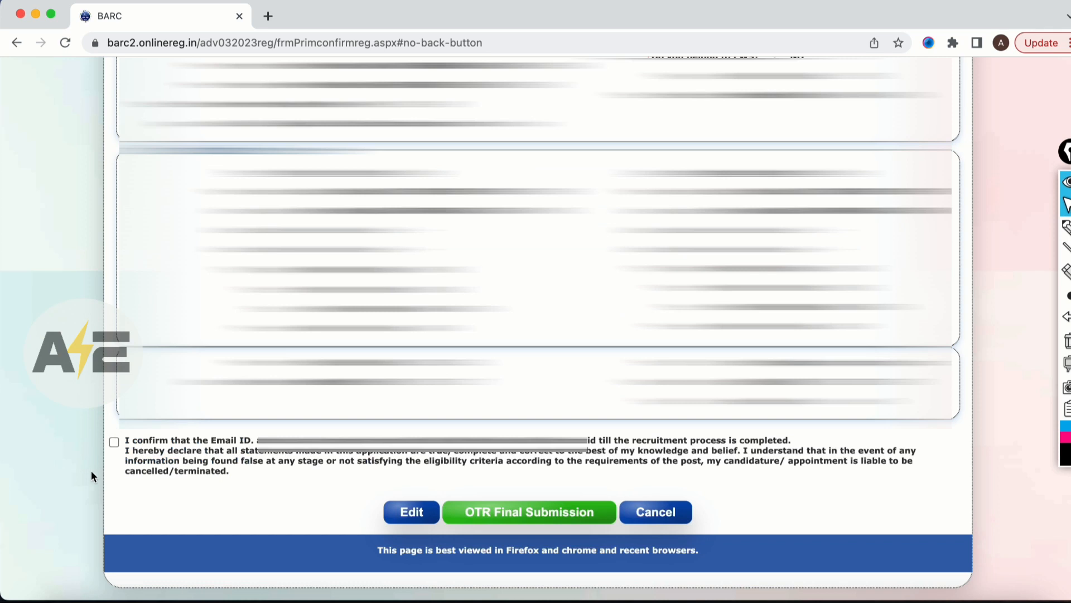
pyautogui.click(114, 442)
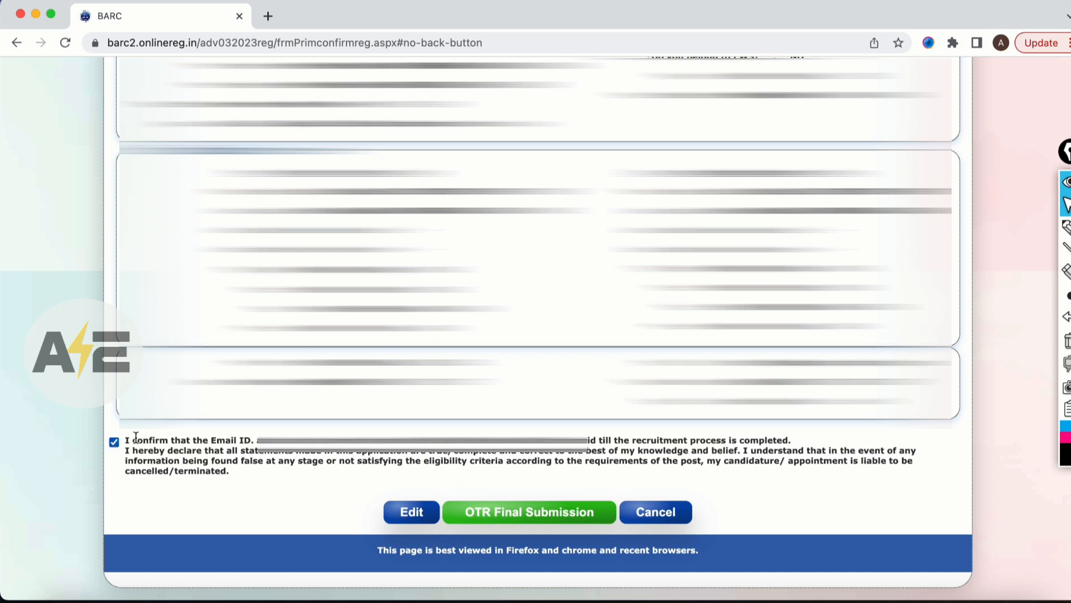
pyautogui.click(500, 513)
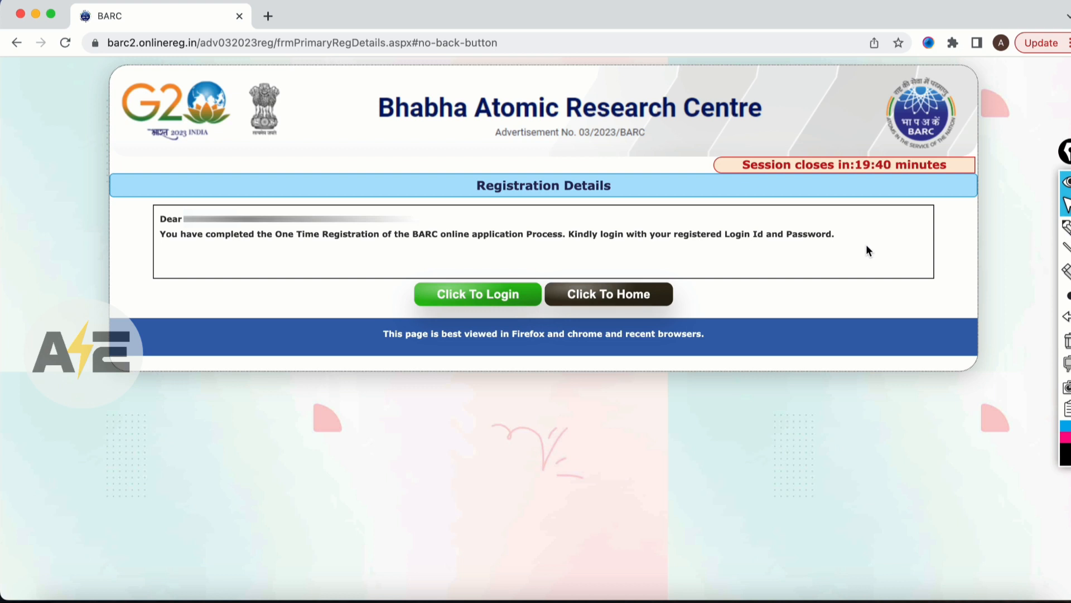
# Step: Log in with the registered login ID, password and captcha, and verify the Email/SMS OTP
pyautogui.click(482, 299)
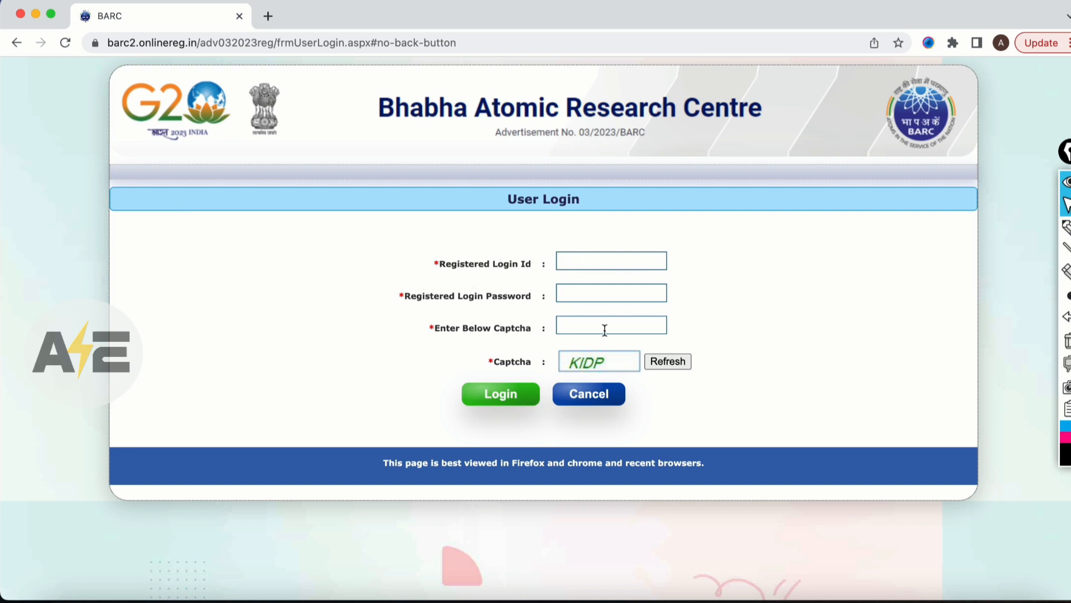
pyautogui.click(500, 391)
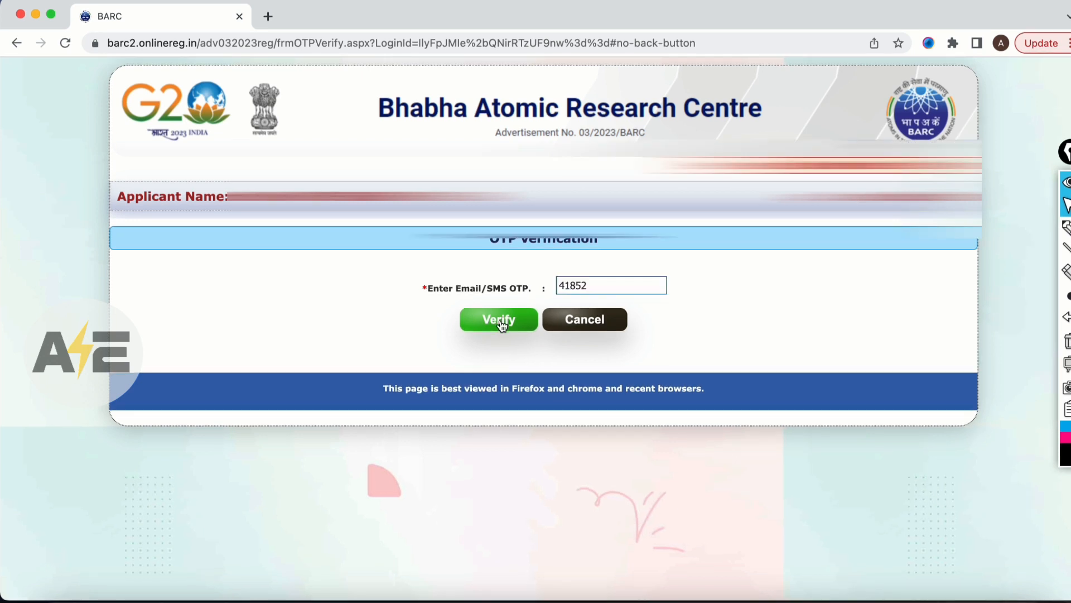
pyautogui.click(501, 324)
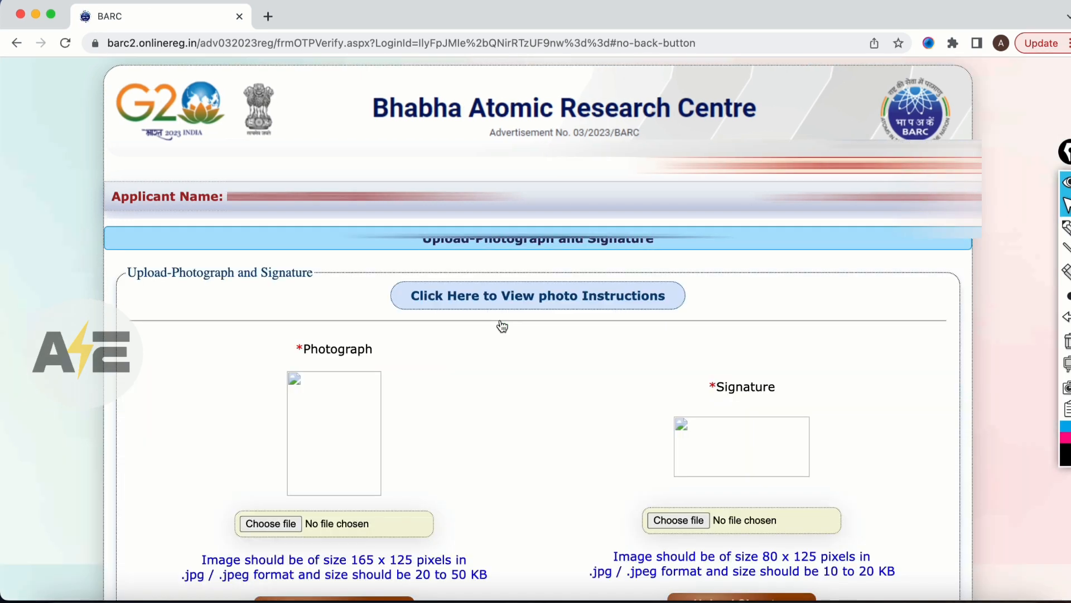
# Step: Examine the image size and format requirements for the photograph and signature, and the declaration below them
pyautogui.scroll(-3, 497, 323)
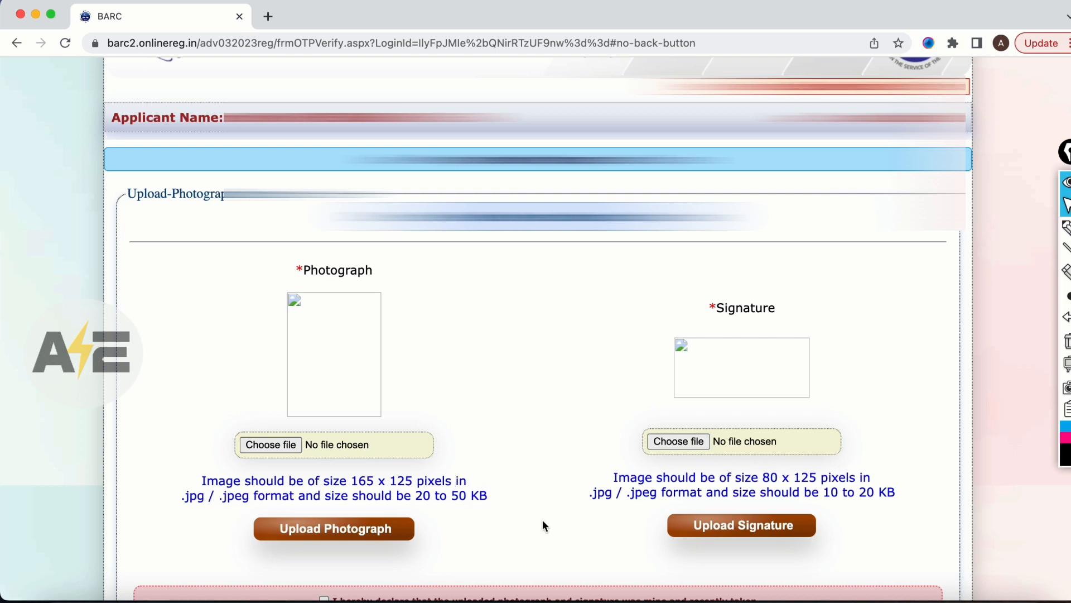
pyautogui.scroll(-1, 834, 469)
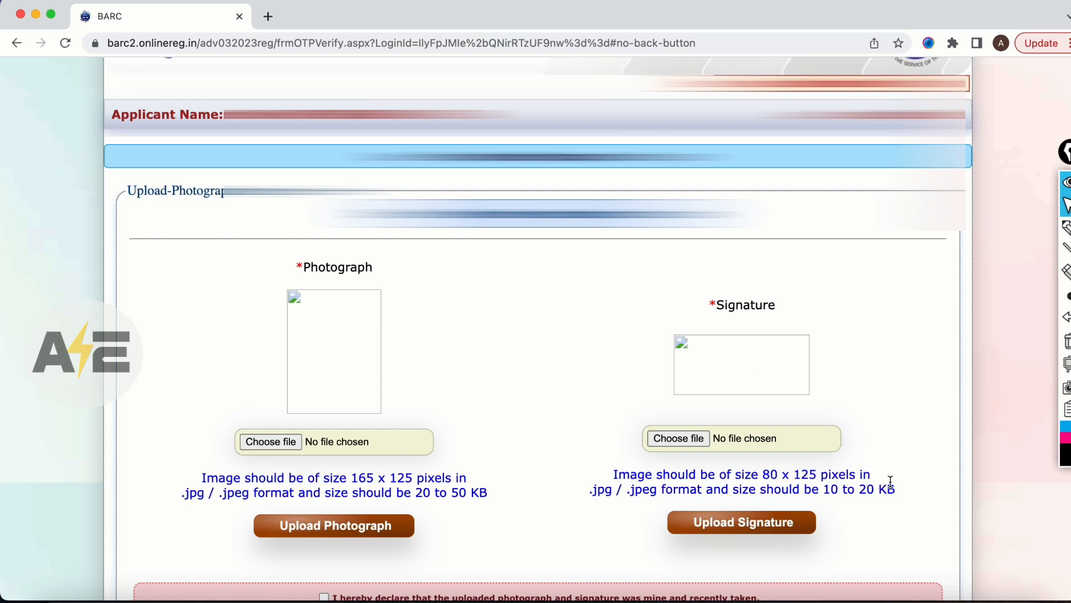
pyautogui.scroll(-2, 891, 481)
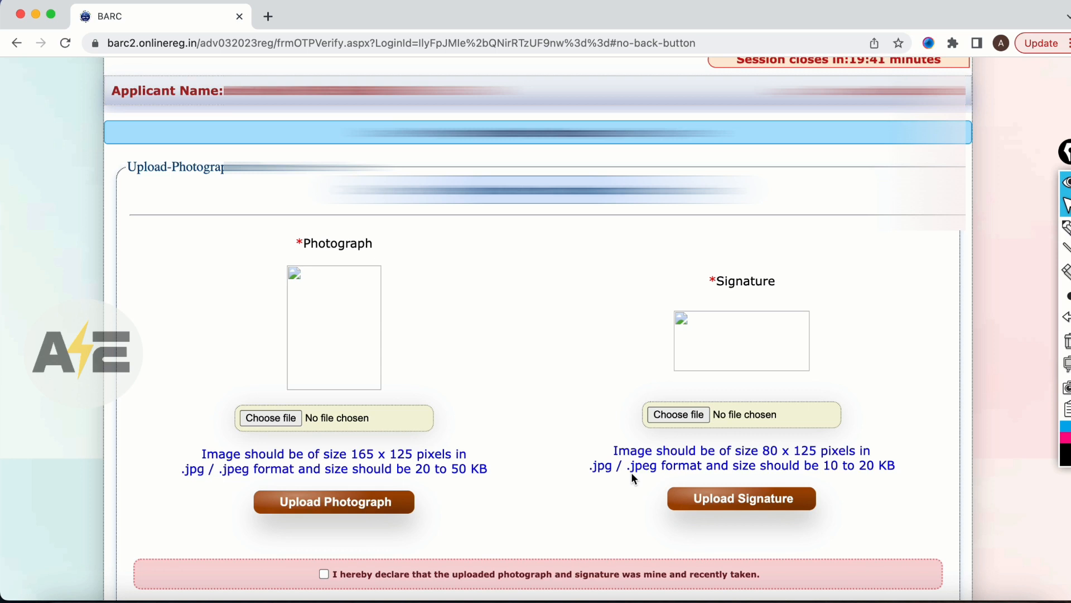
pyautogui.scroll(-5, 631, 472)
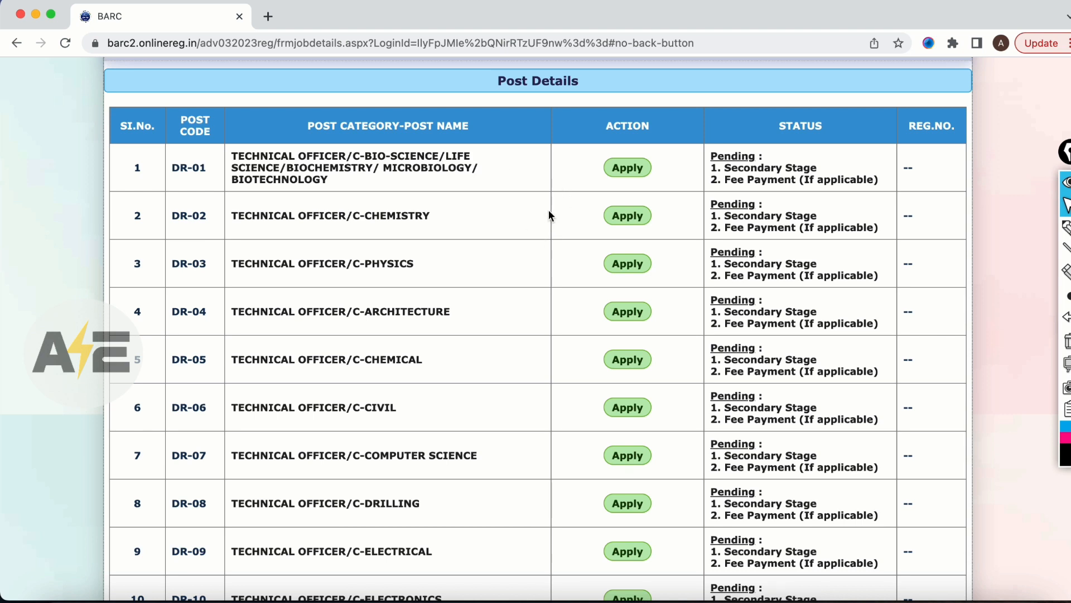
# Step: Apply for post DR-09, Technical Officer/C-Electrical, from the Post Details list
pyautogui.scroll(-1, 558, 212)
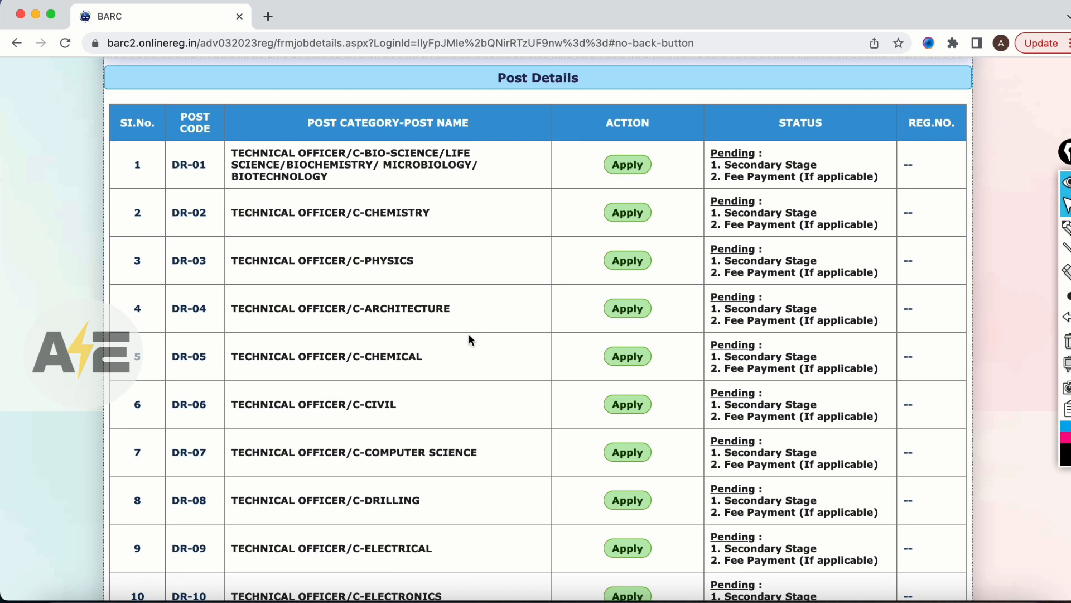
pyautogui.scroll(-2, 488, 332)
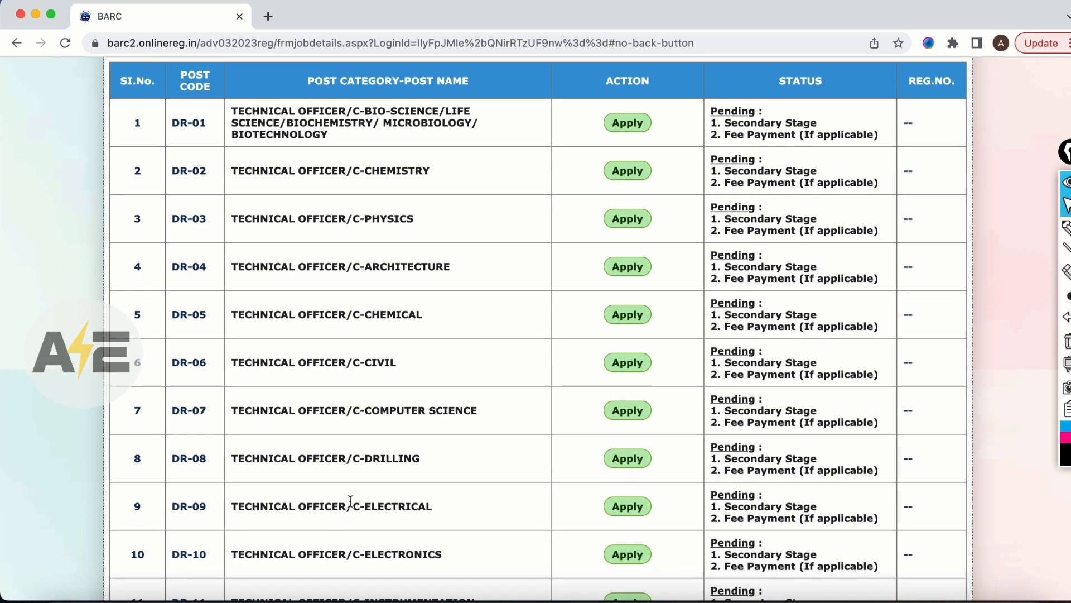
pyautogui.click(622, 507)
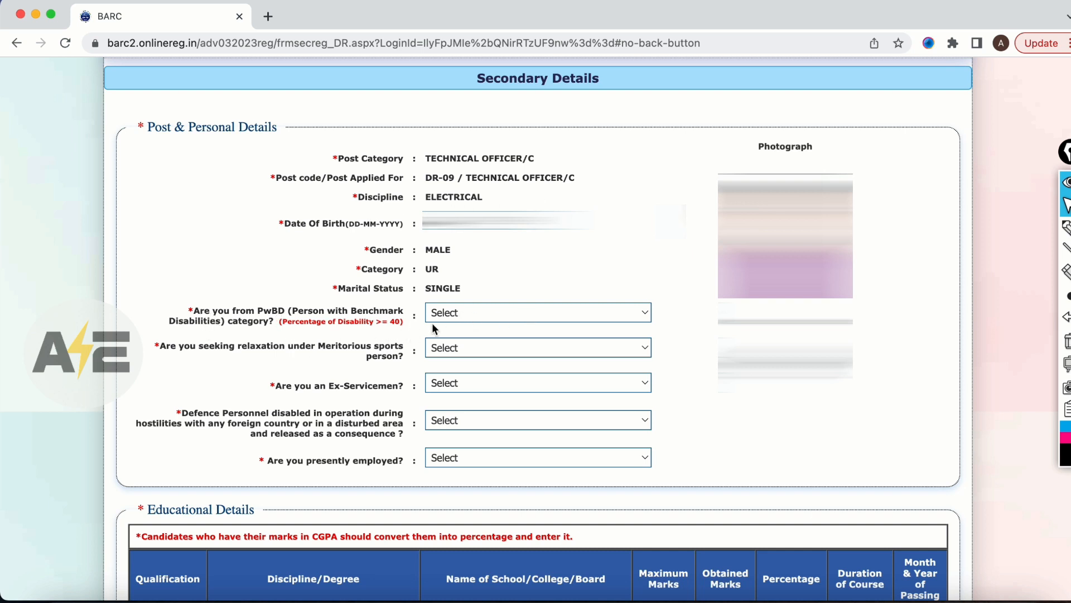
# Step: Try Yes for the PwBD category question, dismiss the alert, and have the answer set to No
pyautogui.click(485, 312)
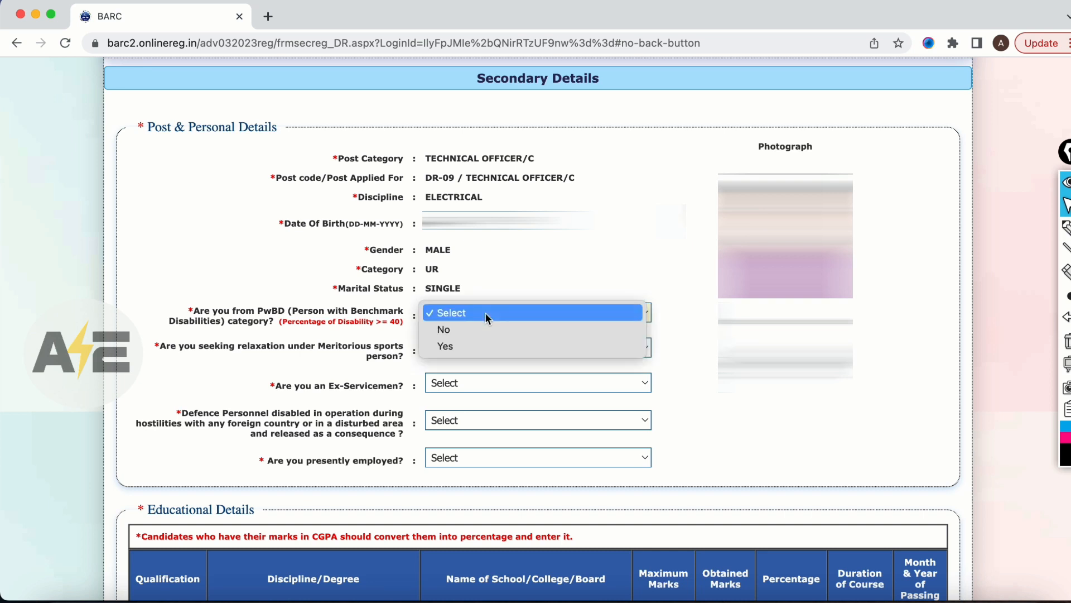
pyautogui.click(461, 344)
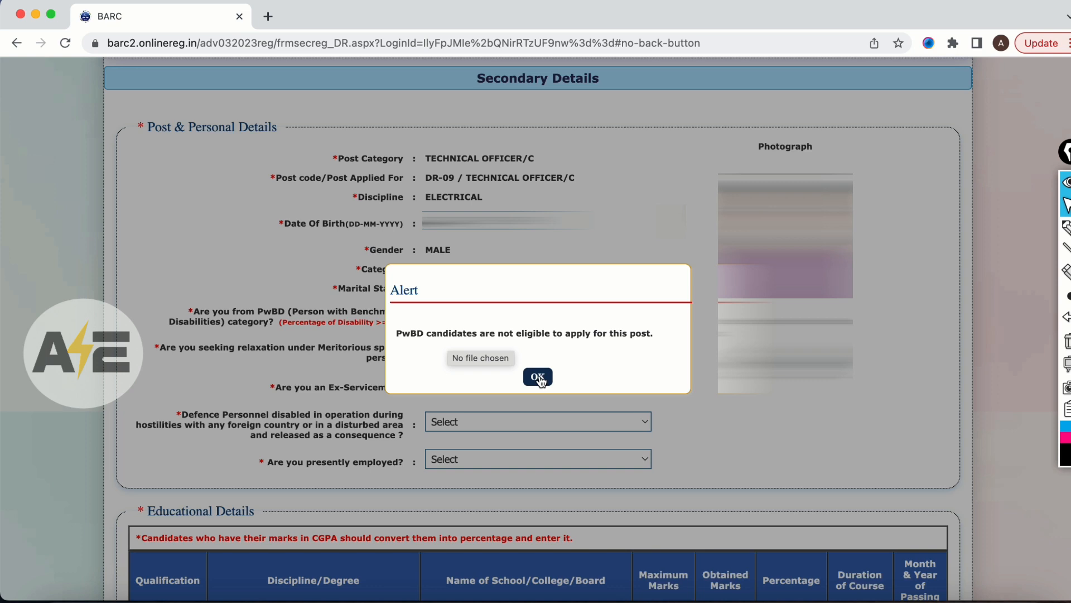
pyautogui.click(538, 378)
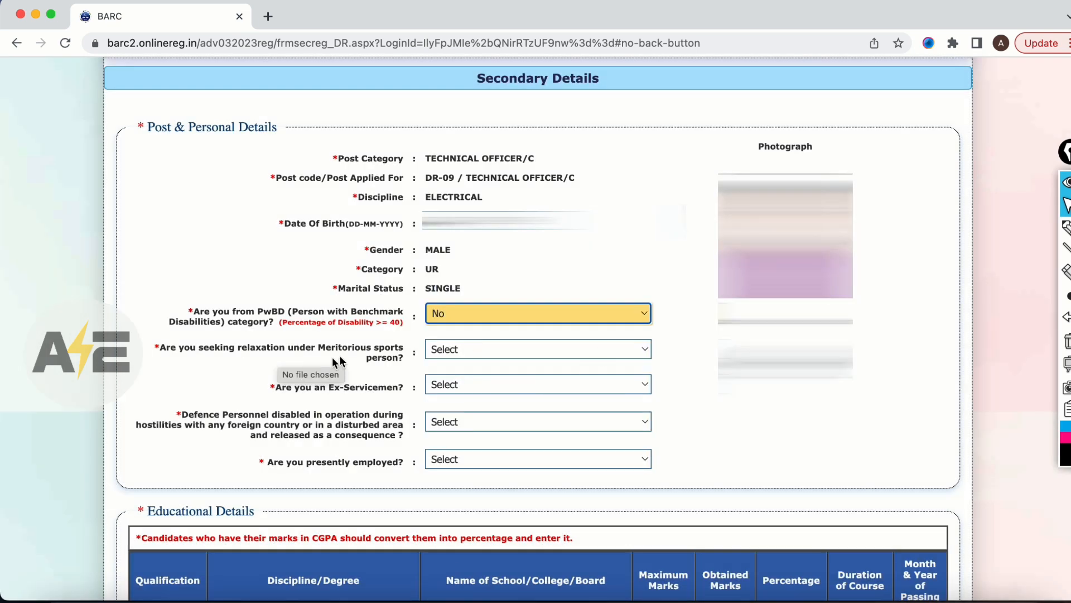
# Step: Try the Yes and No answers for relaxation under Meritorious sports person, and settle on No
pyautogui.click(528, 353)
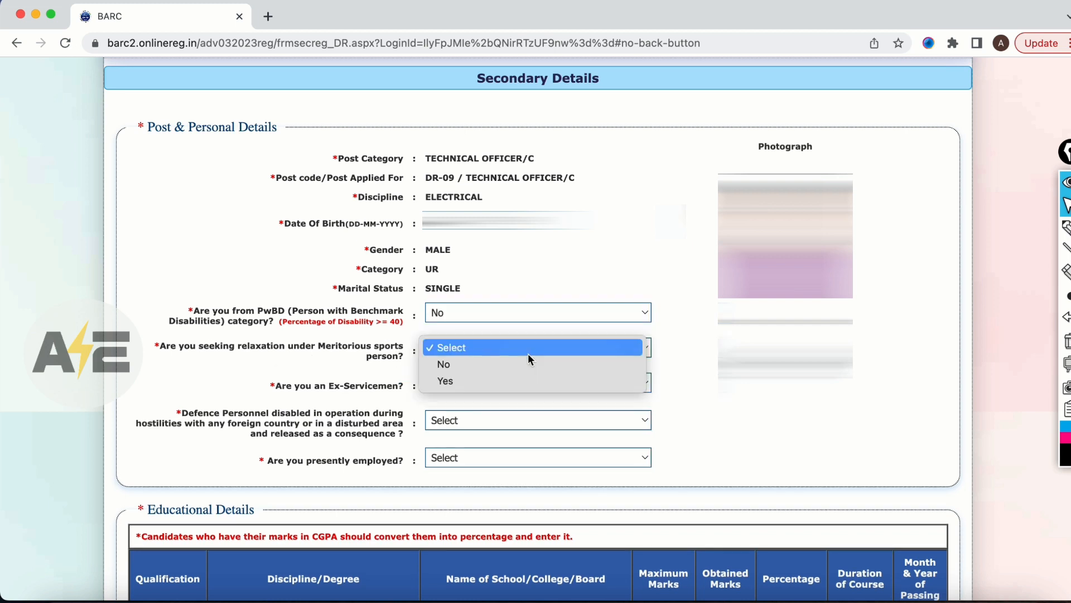
pyautogui.click(474, 369)
pyautogui.click(477, 348)
pyautogui.click(469, 366)
pyautogui.click(460, 346)
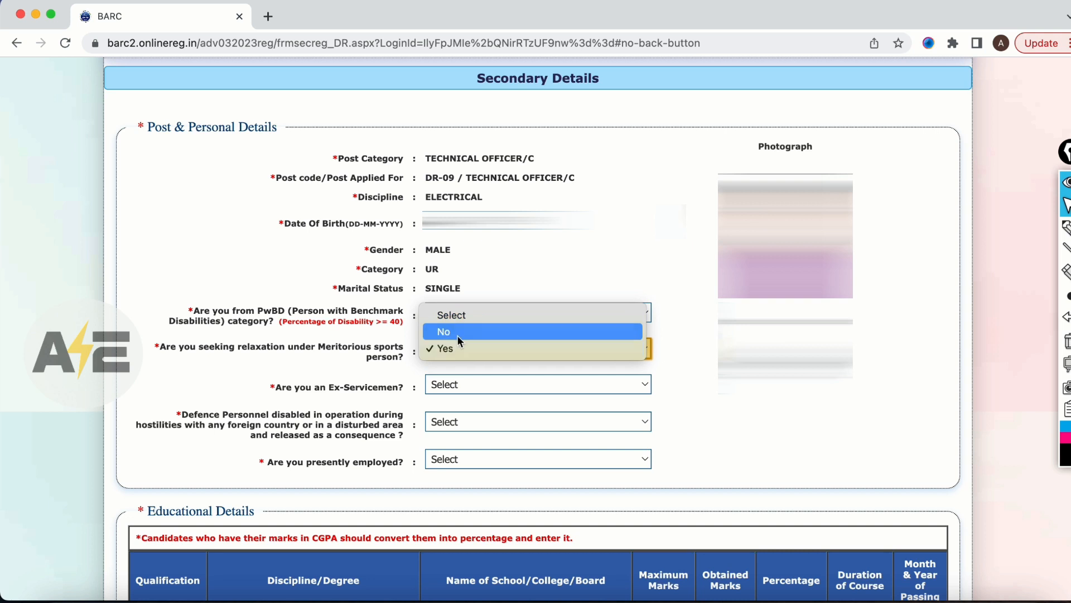
pyautogui.click(457, 332)
# Step: Set the Ex-Servicemen question to Yes and look through the Ex-Serviceman Type, Service Years and Service Months options
pyautogui.click(498, 386)
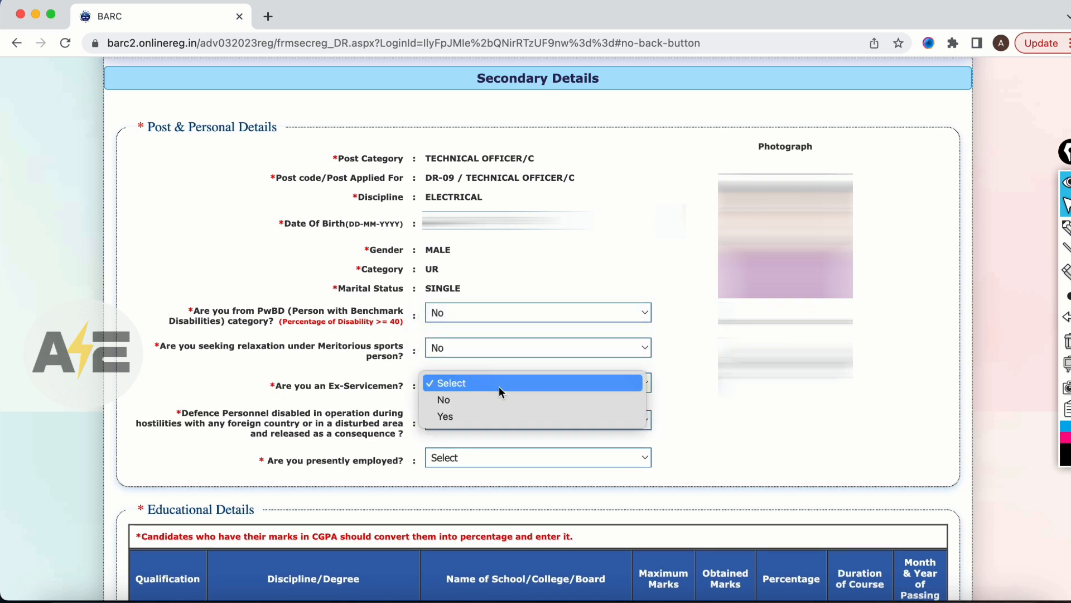
pyautogui.click(581, 388)
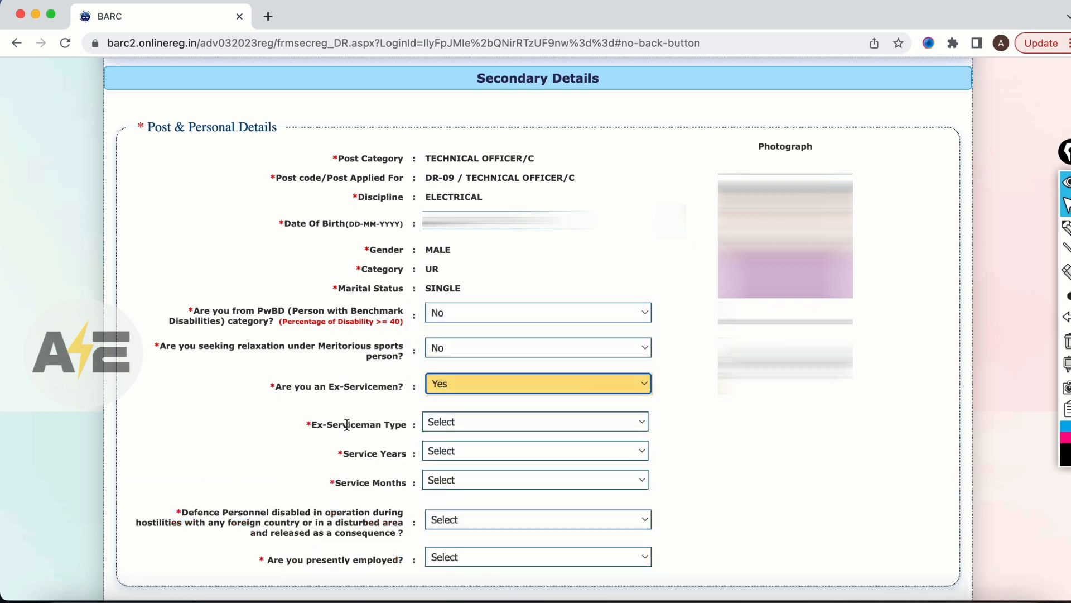
pyautogui.click(580, 425)
pyautogui.click(663, 455)
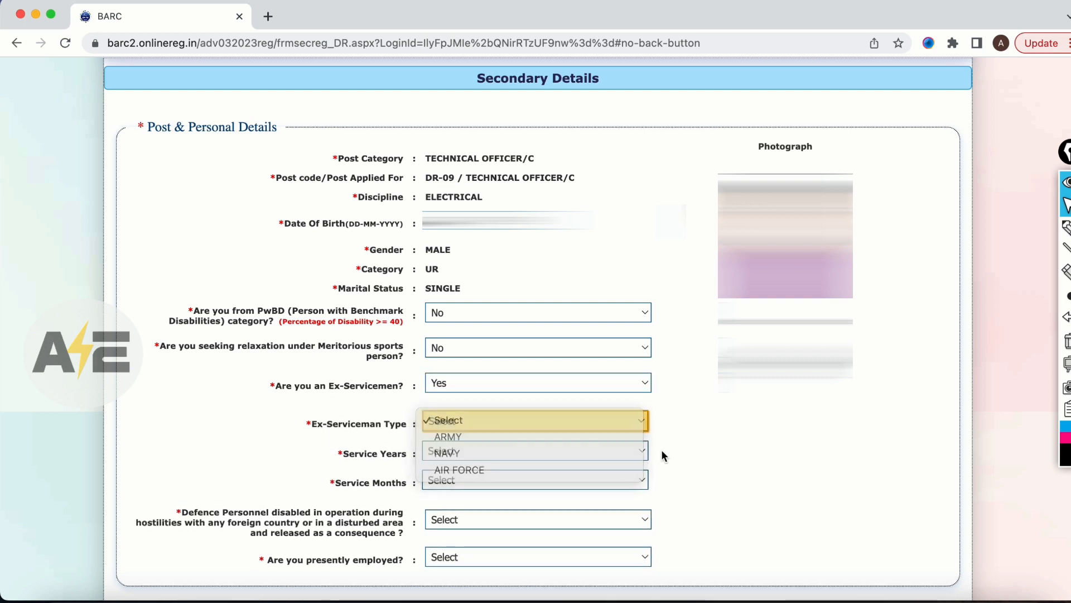
pyautogui.click(624, 455)
pyautogui.click(726, 463)
pyautogui.click(547, 482)
pyautogui.click(721, 469)
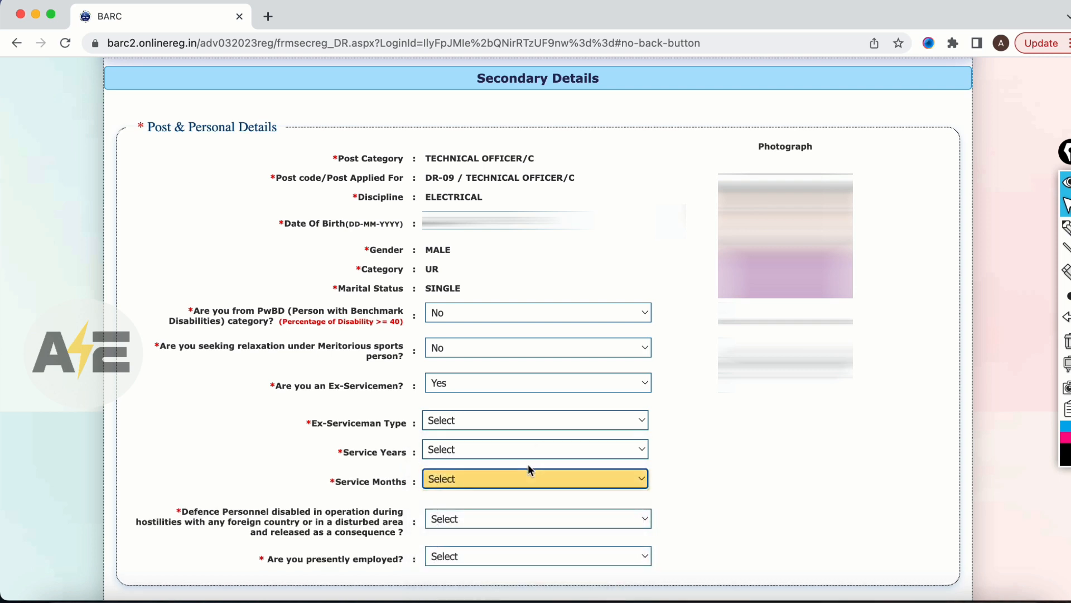
# Step: Set the Ex-Servicemen question to No
pyautogui.click(460, 381)
pyautogui.press('Escape')
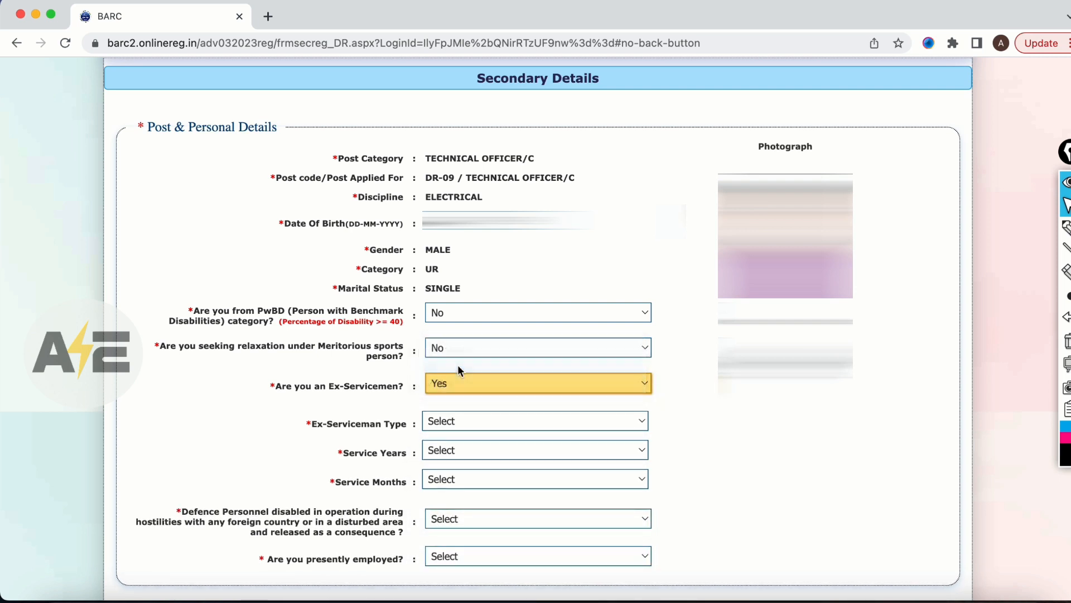
pyautogui.click(458, 367)
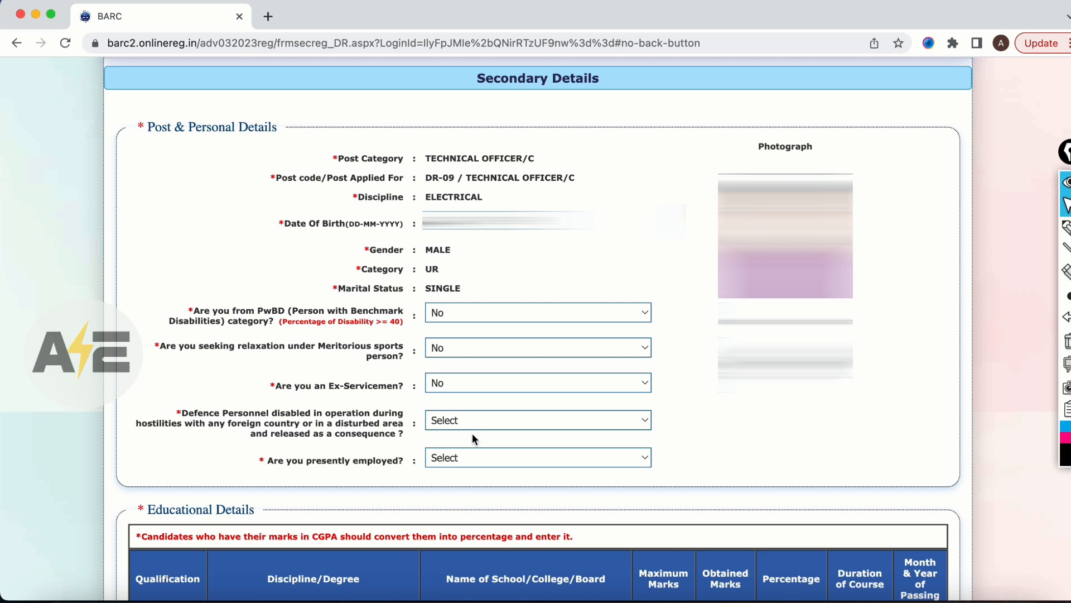
# Step: Try Yes for the question on Defence Personnel disabled in operation, and settle on No
pyautogui.click(501, 423)
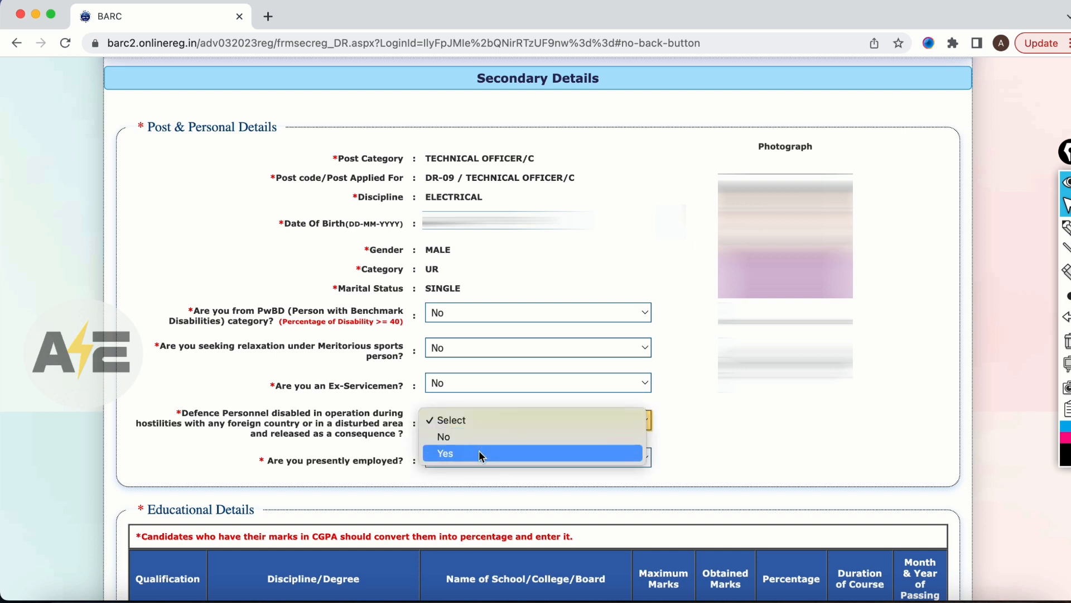
pyautogui.click(485, 451)
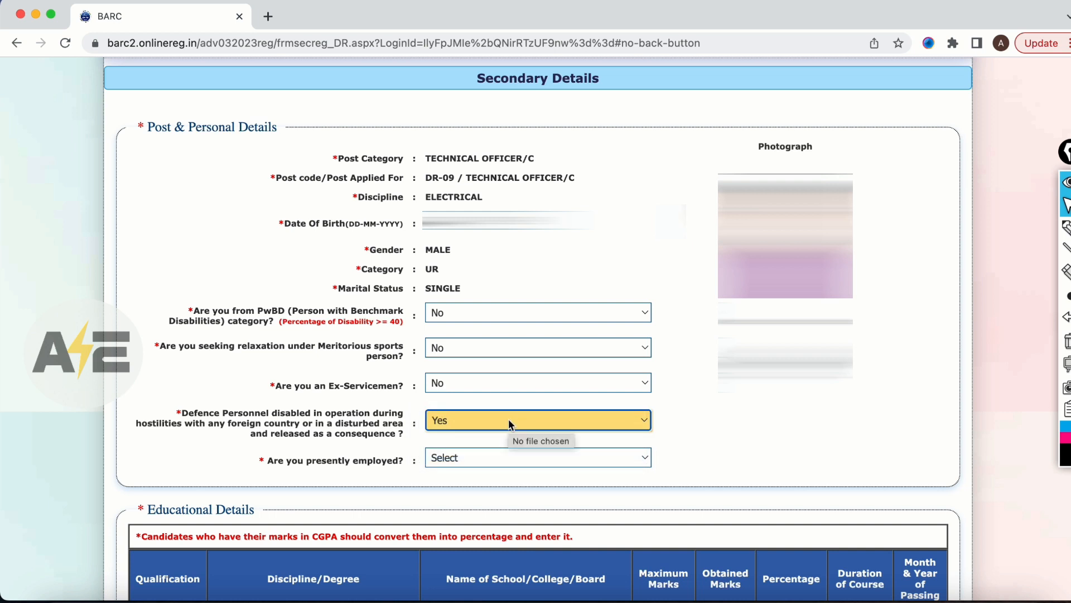
pyautogui.click(508, 418)
pyautogui.click(478, 401)
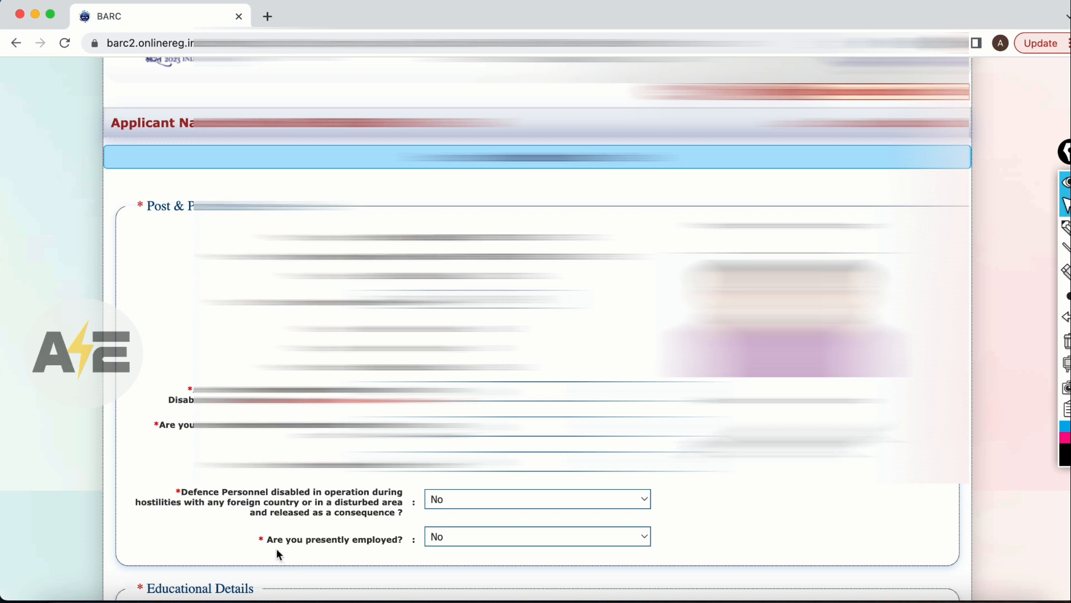
# Step: Set the presently employed question to Yes and look through the Type of Organization options
pyautogui.click(490, 536)
pyautogui.click(483, 551)
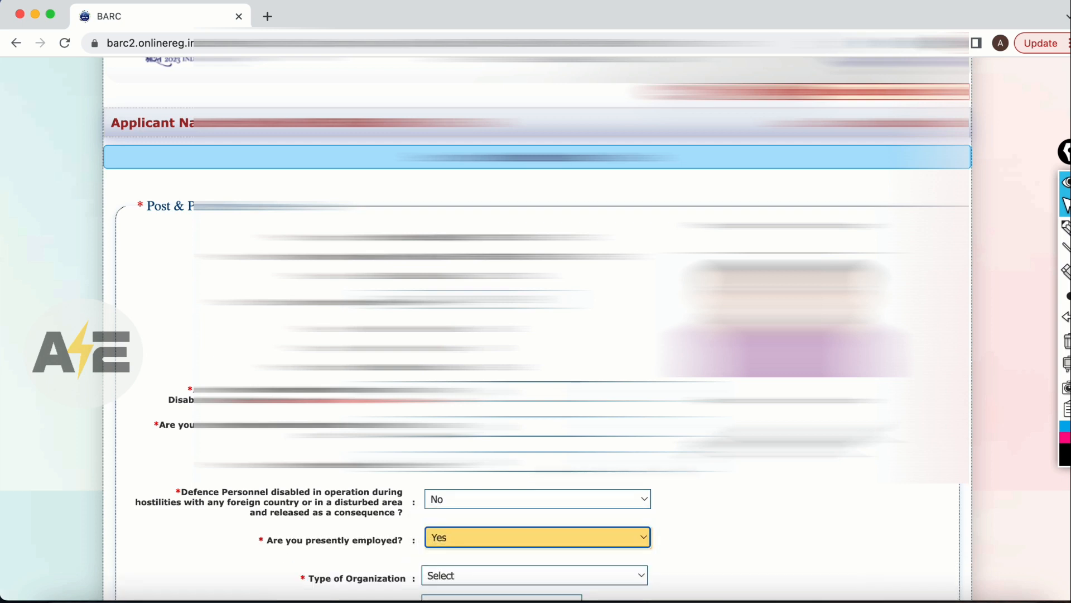
pyautogui.scroll(-5, 641, 413)
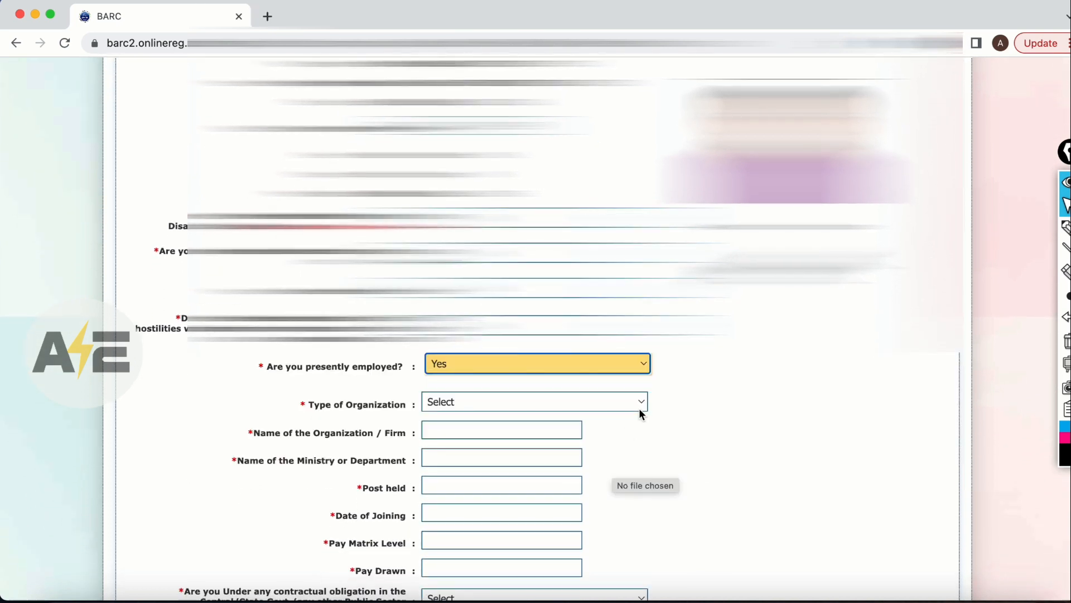
pyautogui.click(639, 404)
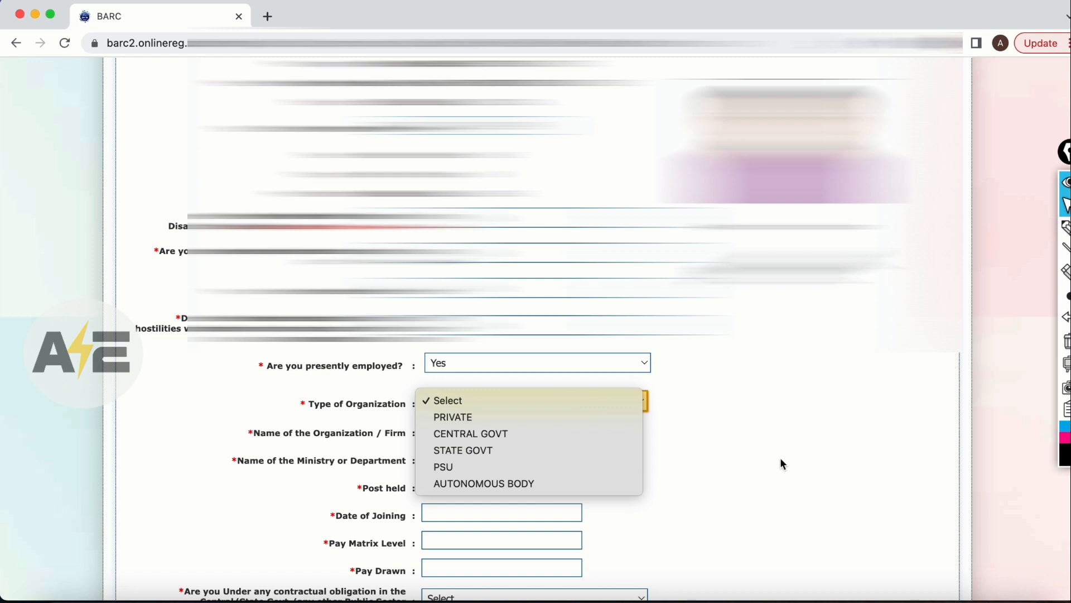
pyautogui.click(736, 435)
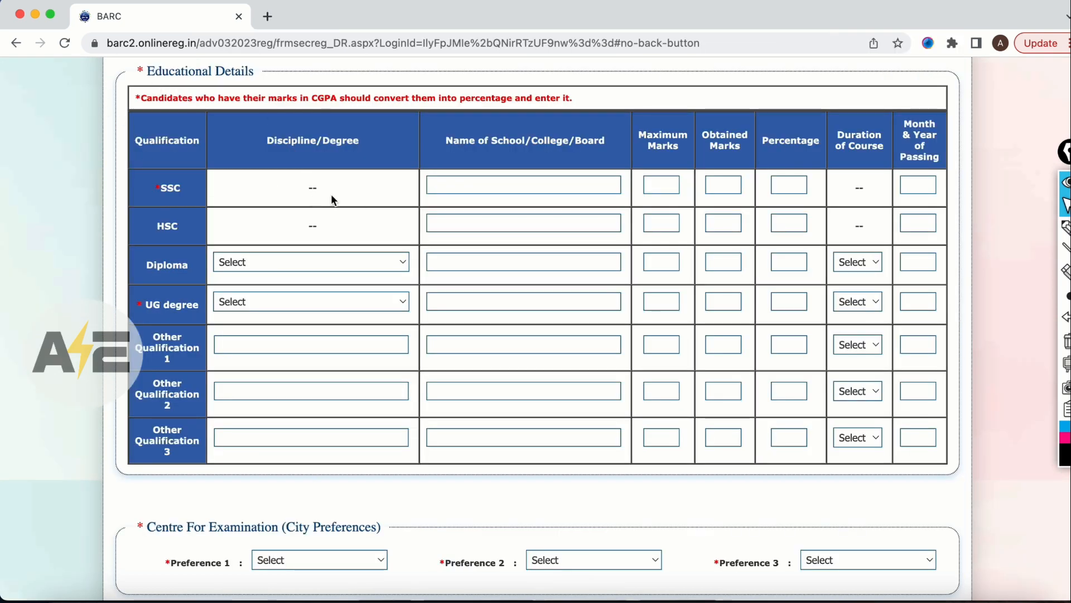
# Step: Look through the Discipline/Degree options offered for the Diploma and UG degree rows in Educational Details
pyautogui.click(306, 263)
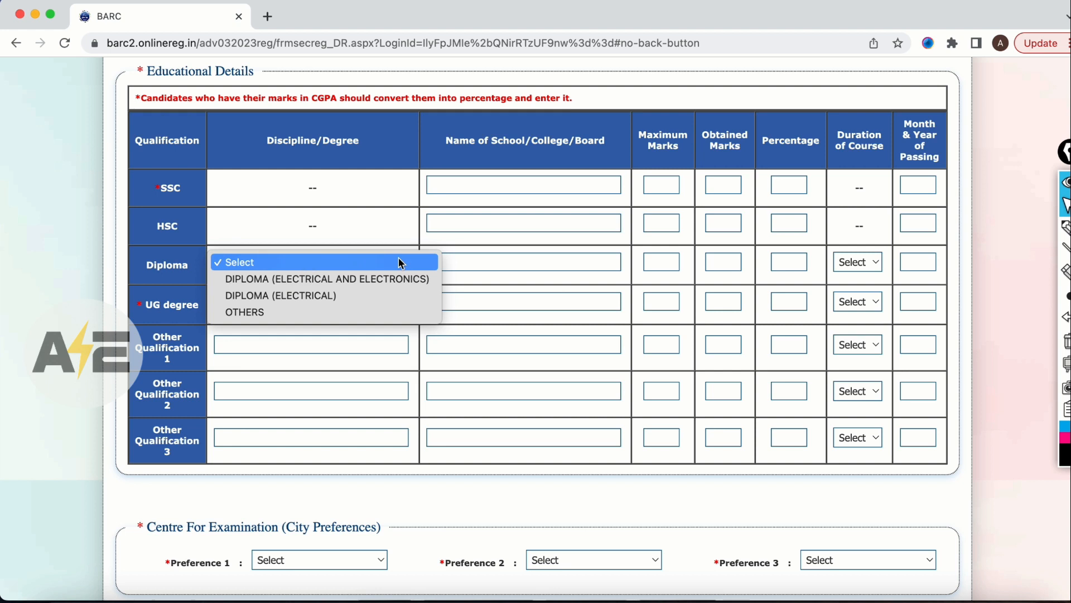
pyautogui.click(490, 296)
pyautogui.click(254, 302)
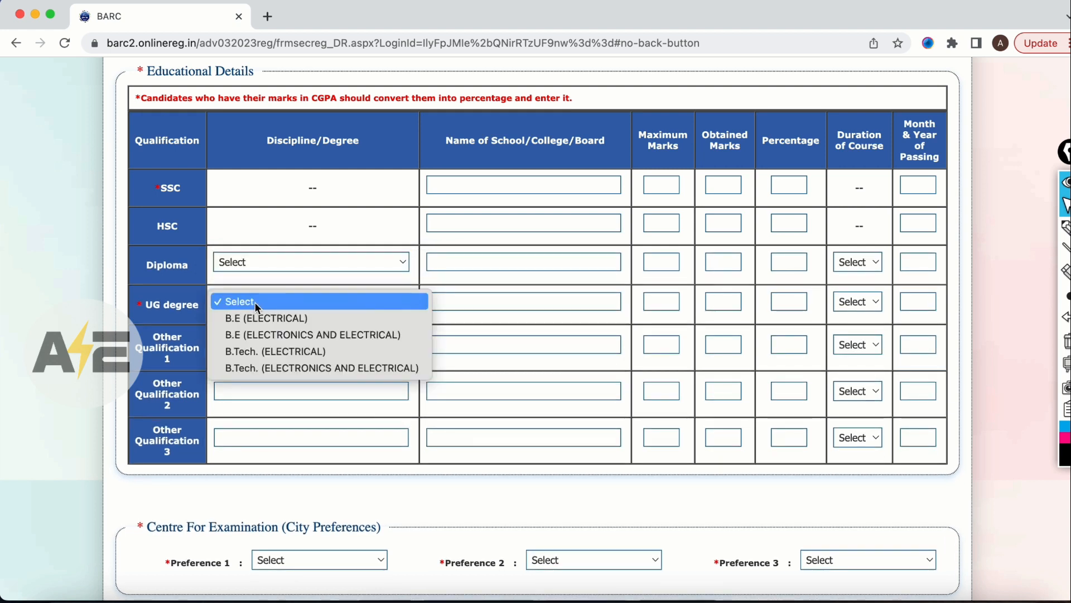
pyautogui.click(498, 322)
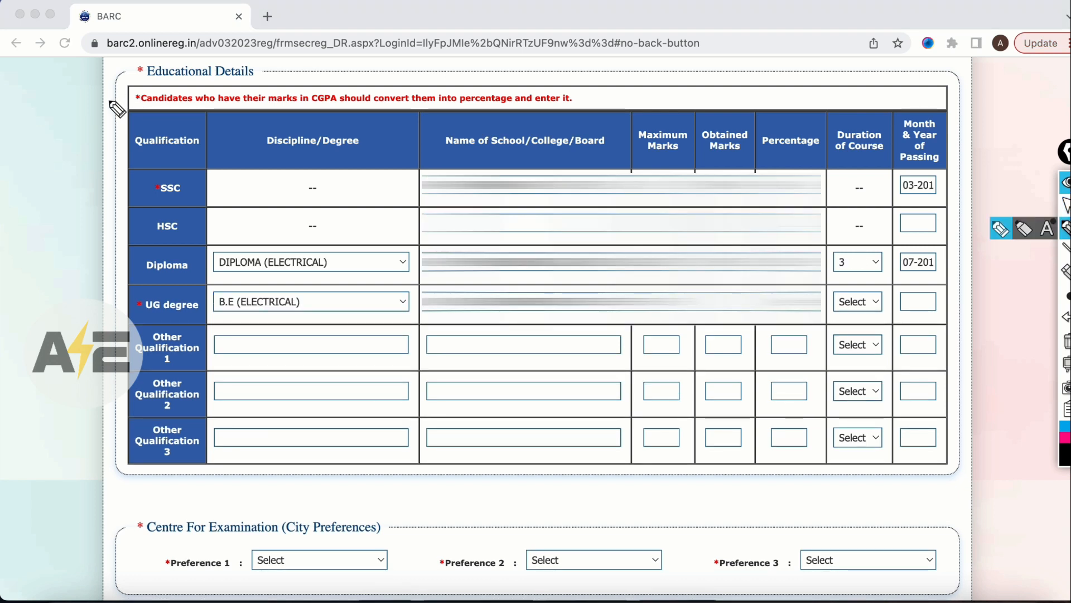
# Step: Draw a tick beside the note on converting CGPA marks and circle its closing words, and clear the annotations
pyautogui.moveTo(100, 100); pyautogui.dragTo(135, 84)
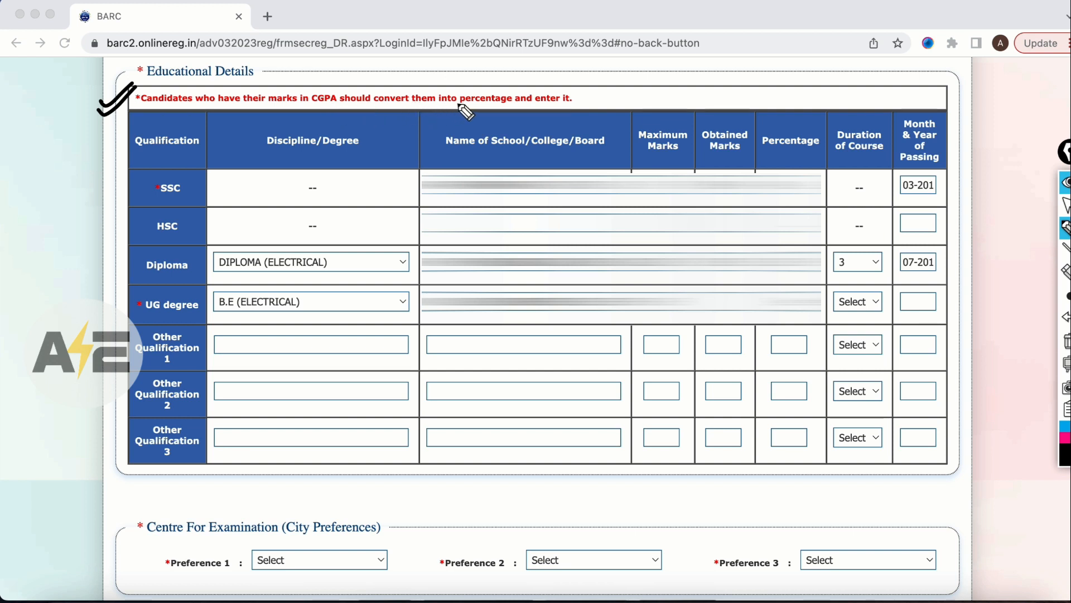
pyautogui.moveTo(583, 89)
pyautogui.mouseDown()
pyautogui.moveTo(515, 104)
pyautogui.moveTo(560, 84)
pyautogui.mouseUp()
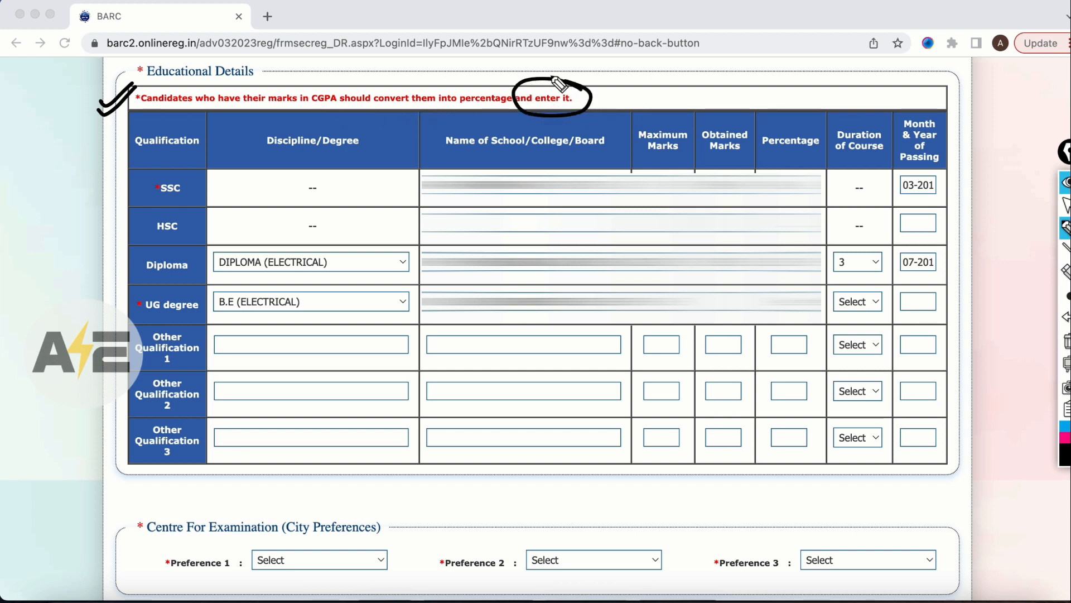
pyautogui.click(1066, 227)
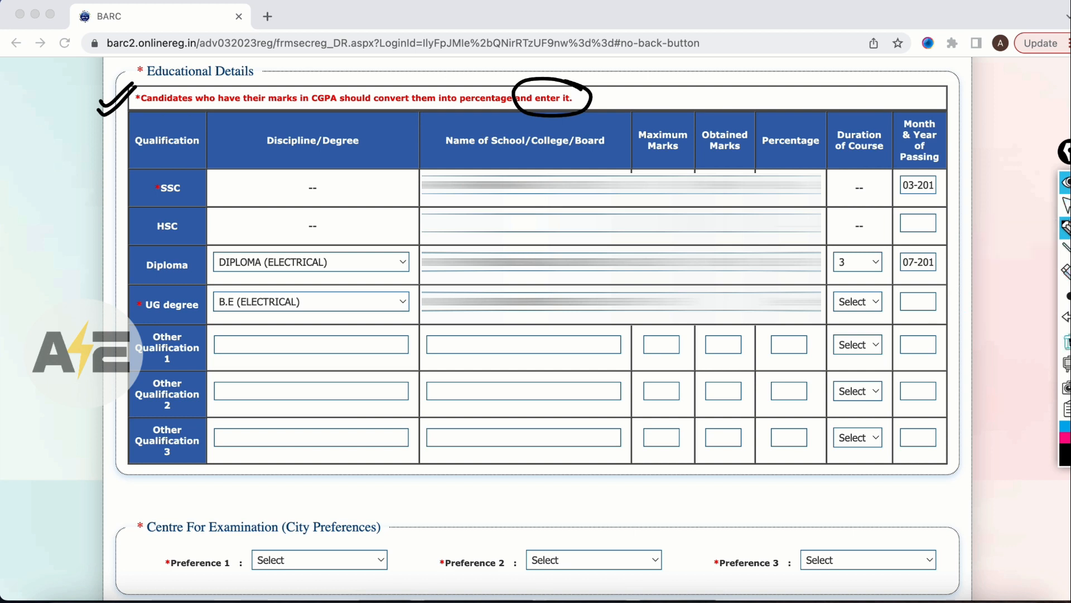
pyautogui.click(1067, 341)
pyautogui.click(1069, 208)
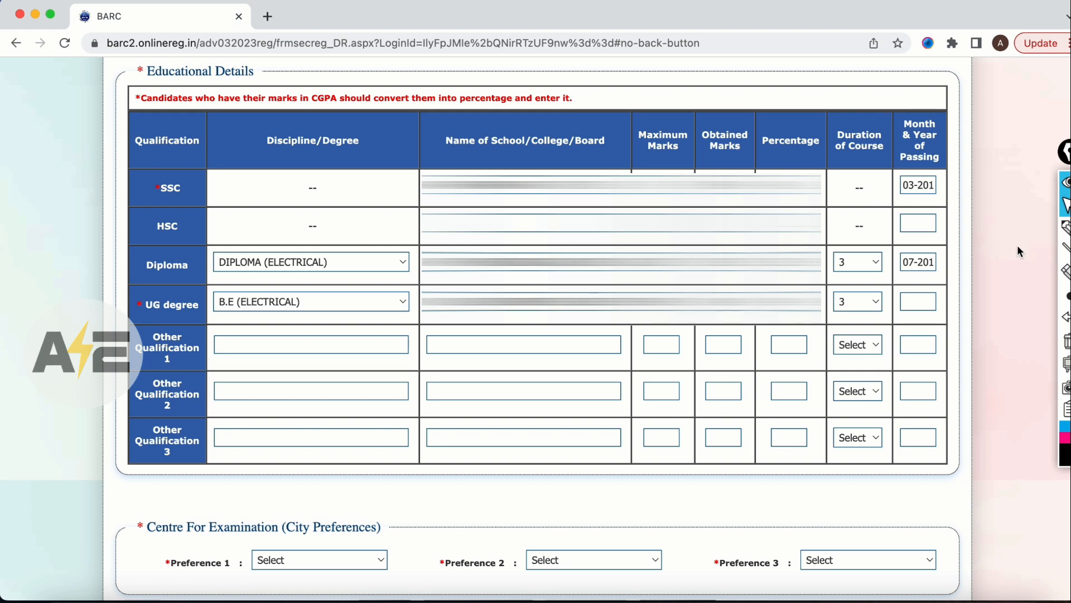
# Step: Handwrite sample marks over the Other Qualification 1 row: 1000 maximum, 835 obtained and 83.5 percentage
pyautogui.click(1066, 227)
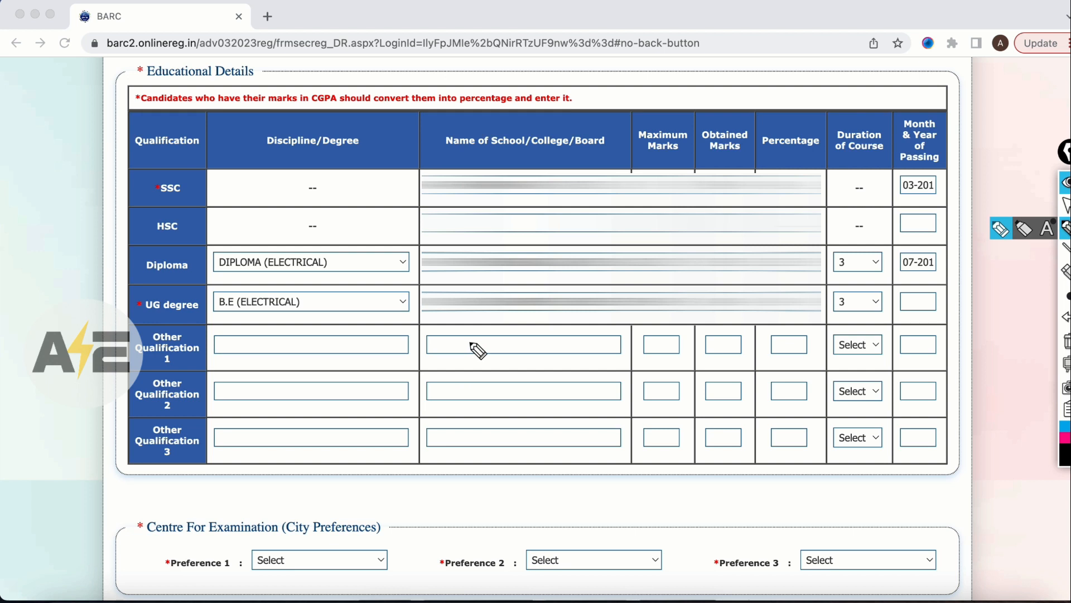
pyautogui.moveTo(784, 338)
pyautogui.mouseDown()
pyautogui.moveTo(785, 353)
pyautogui.moveTo(821, 333)
pyautogui.moveTo(827, 347)
pyautogui.mouseUp()
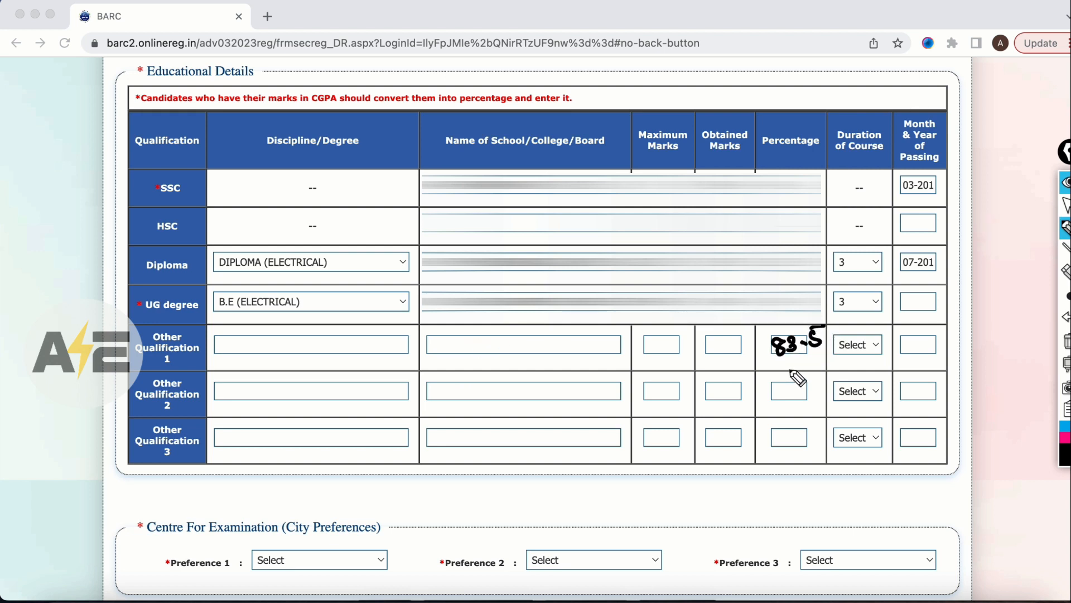
pyautogui.moveTo(717, 336)
pyautogui.mouseDown()
pyautogui.moveTo(729, 352)
pyautogui.moveTo(753, 330)
pyautogui.mouseUp()
pyautogui.moveTo(642, 340); pyautogui.dragTo(692, 340)
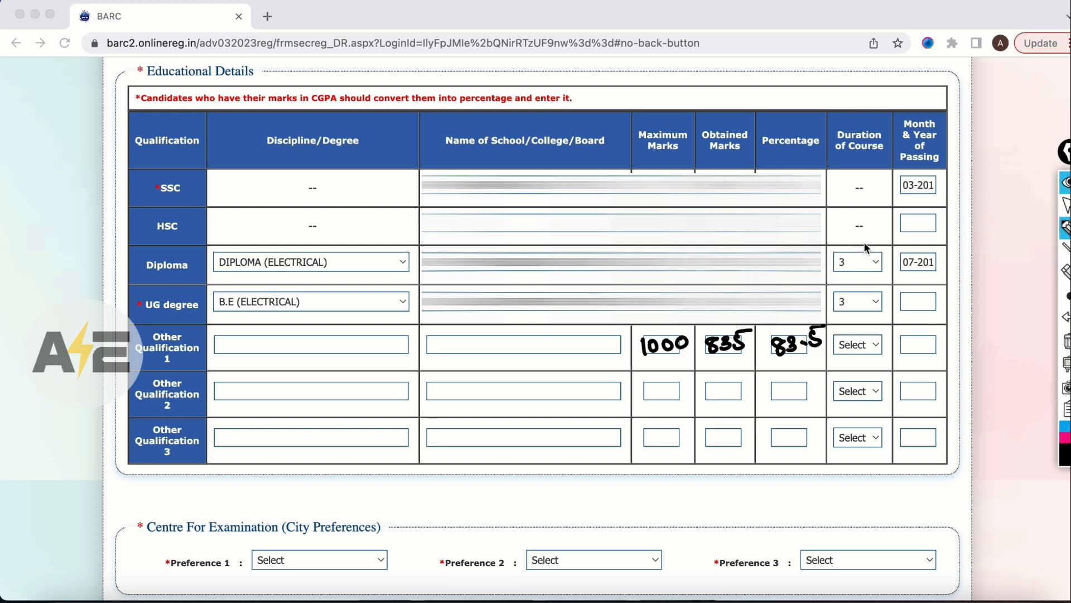
pyautogui.moveTo(859, 242)
pyautogui.mouseDown()
pyautogui.moveTo(839, 245)
pyautogui.moveTo(859, 276)
pyautogui.moveTo(851, 240)
pyautogui.mouseUp()
pyautogui.moveTo(848, 282)
pyautogui.mouseDown()
pyautogui.moveTo(831, 304)
pyautogui.moveTo(849, 283)
pyautogui.moveTo(837, 321)
pyautogui.mouseUp()
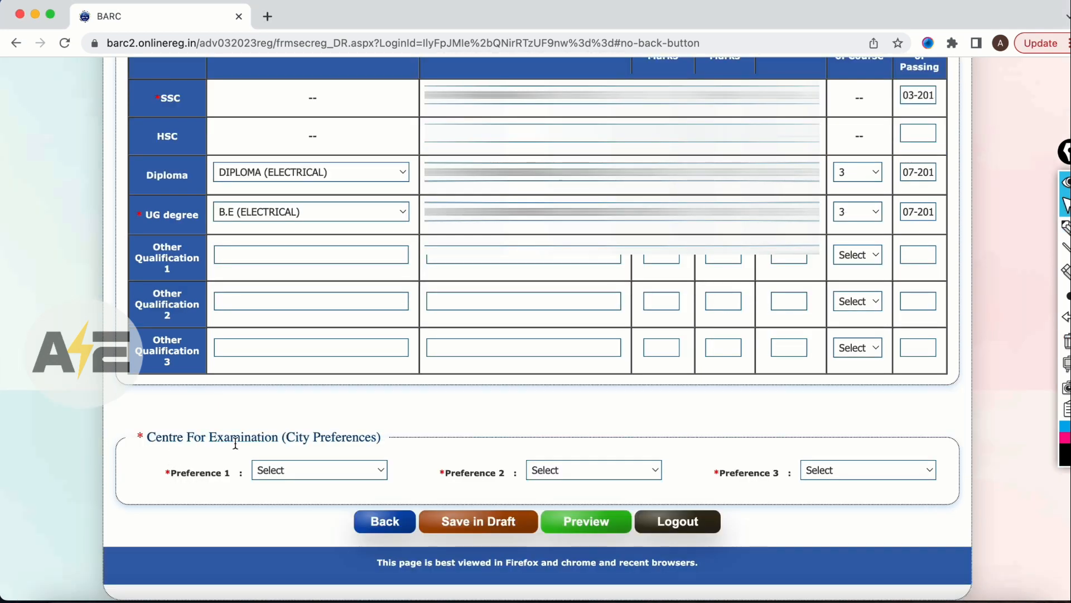
# Step: Look through the examination cities offered for Preference 1
pyautogui.click(300, 470)
pyautogui.scroll(-5, 336, 490)
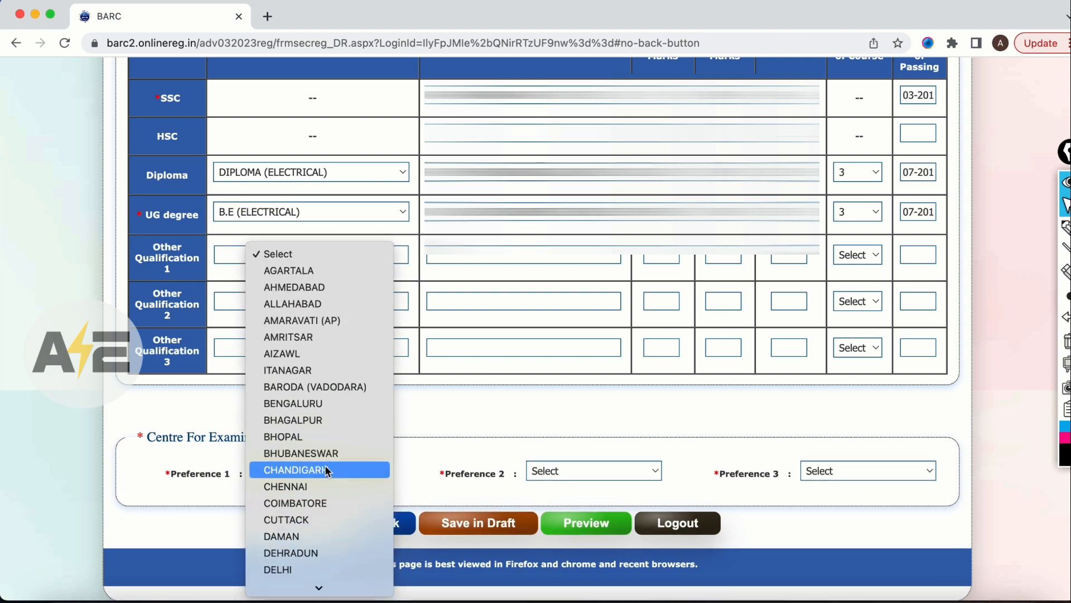
pyautogui.scroll(-4, 326, 466)
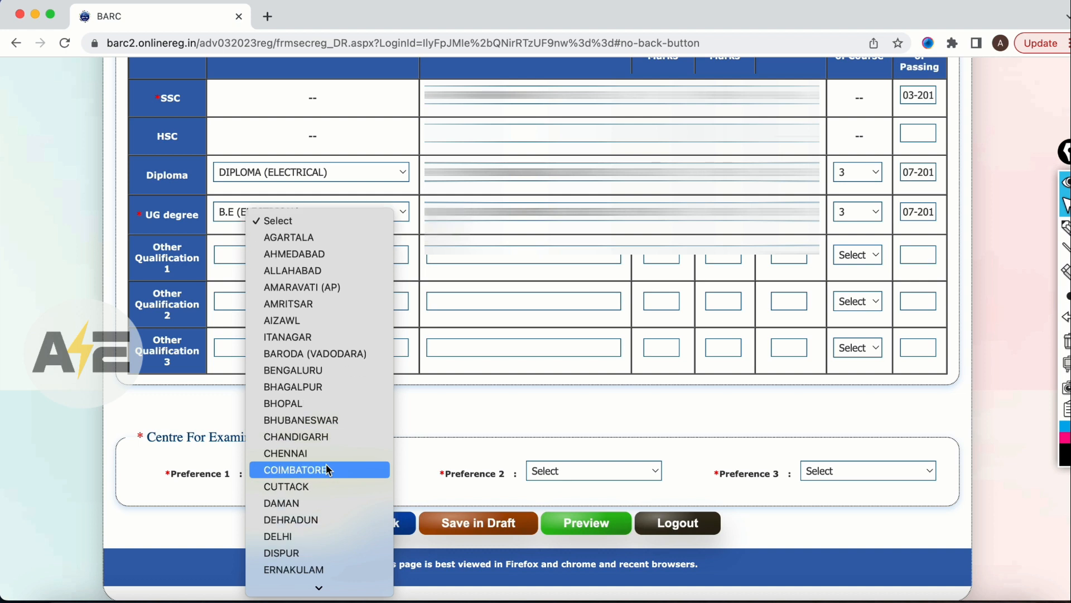
pyautogui.scroll(-2, 326, 470)
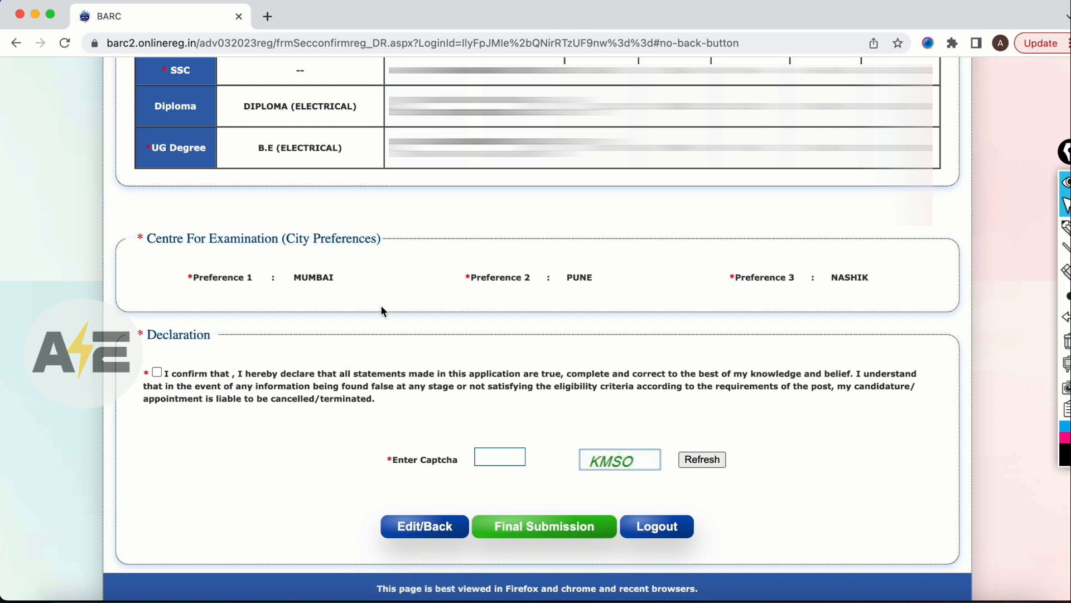
# Step: Accept the declaration for the application, and log out from the Registration Details page
pyautogui.click(157, 372)
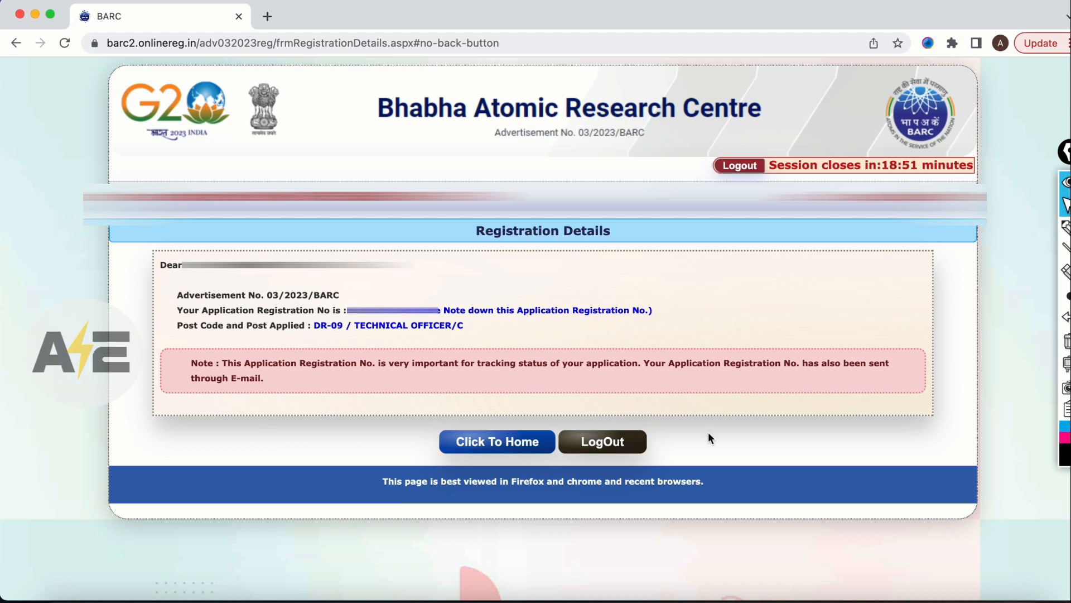
pyautogui.click(619, 450)
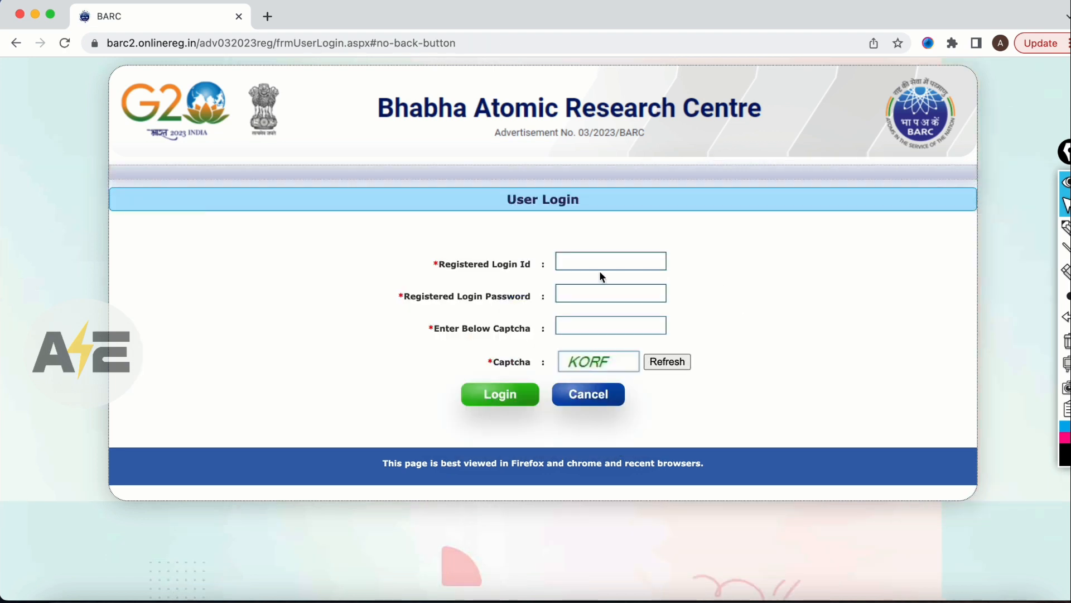
# Step: Log in again with the registered login ID and open the fee payment for post DR-09, TECHNICAL OFFICER/C-ELECTRICAL
pyautogui.click(601, 265)
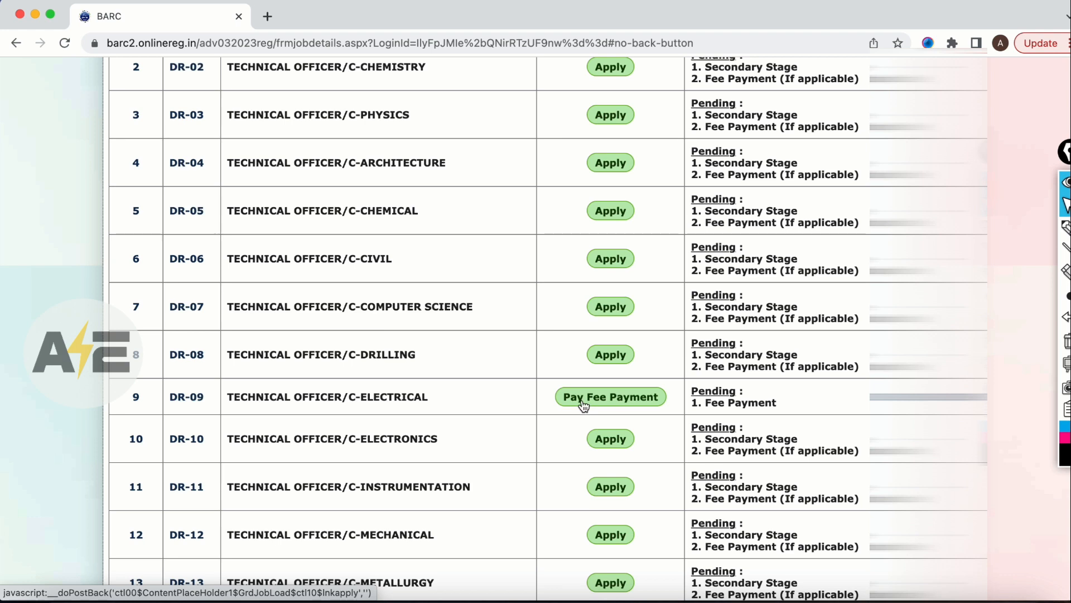
pyautogui.scroll(-7, 535, 415)
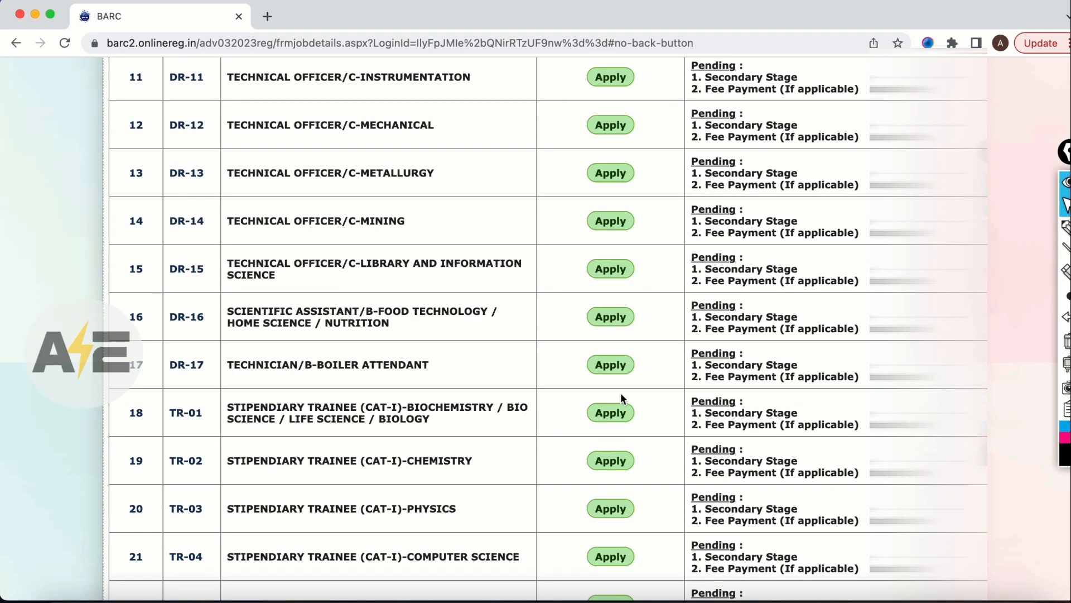
pyautogui.scroll(6, 580, 387)
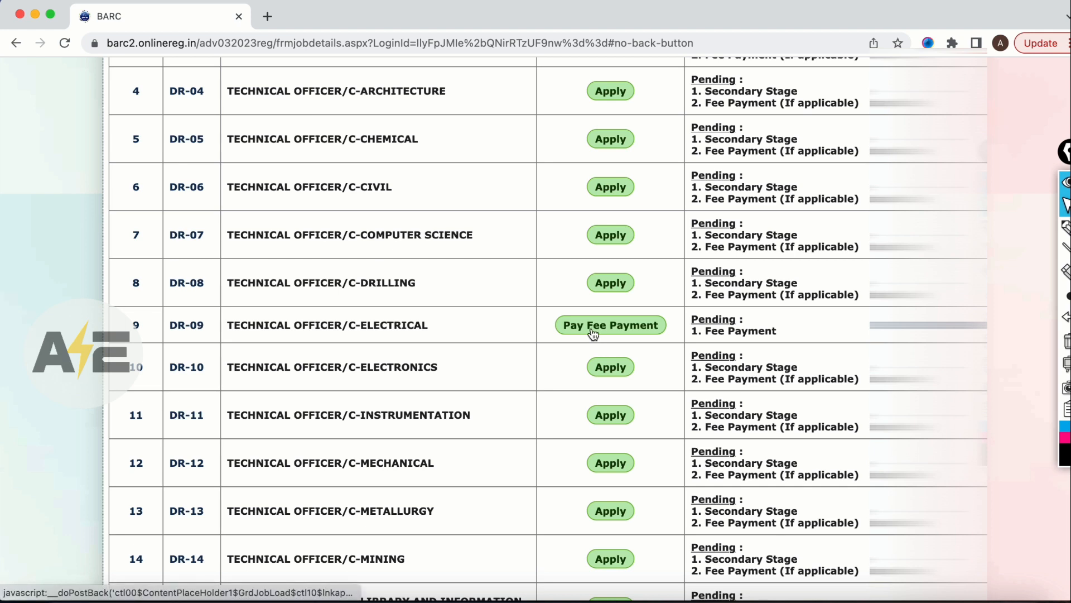
pyautogui.click(593, 334)
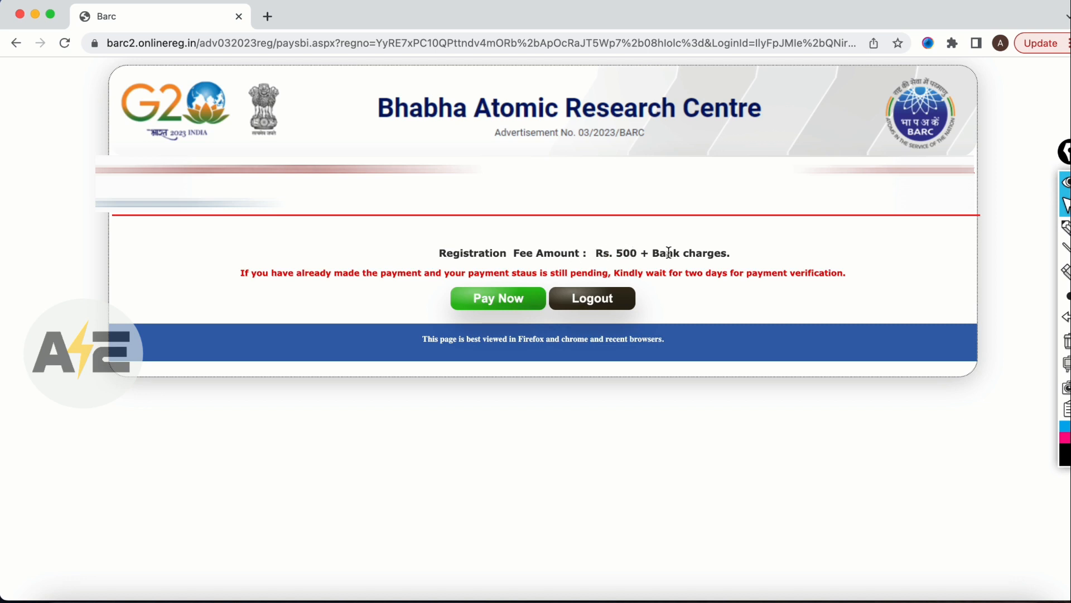
# Step: Proceed to pay the registration fee through SBIePay using the PAYTM wallet
pyautogui.click(481, 299)
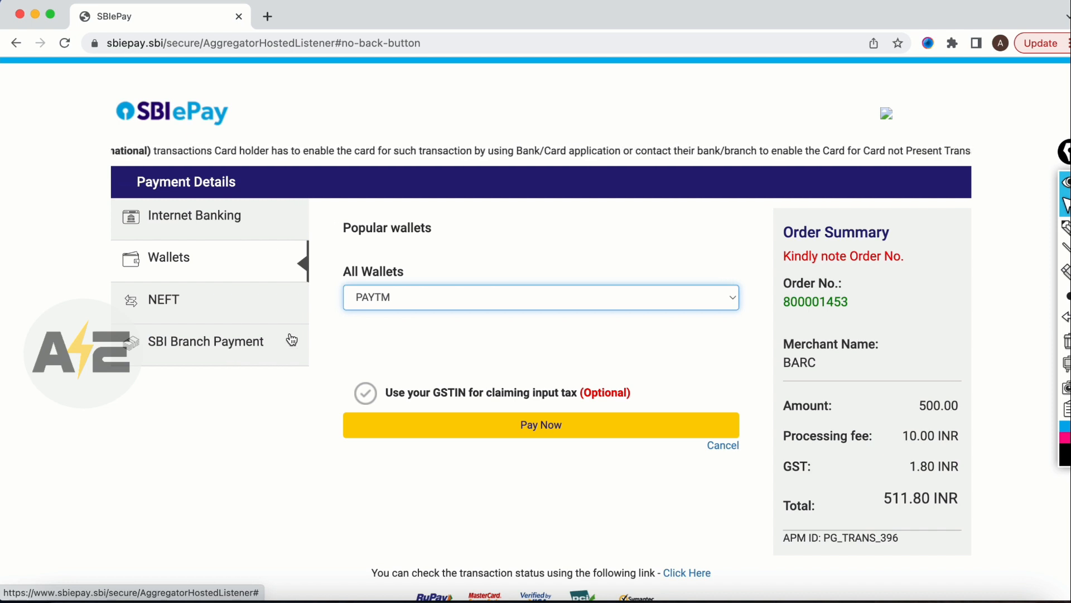
pyautogui.click(636, 300)
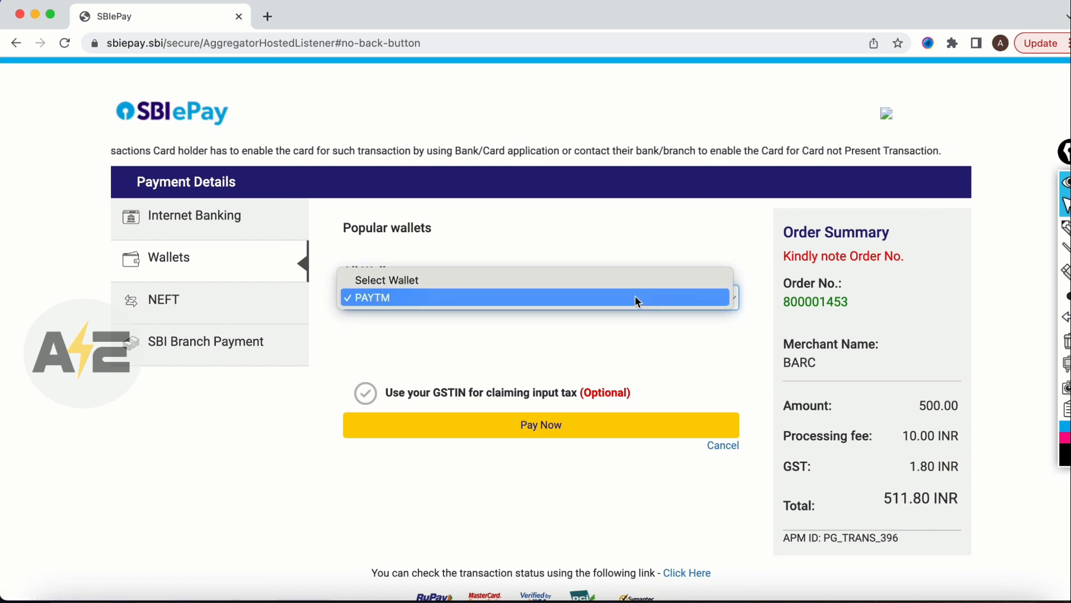
pyautogui.click(471, 299)
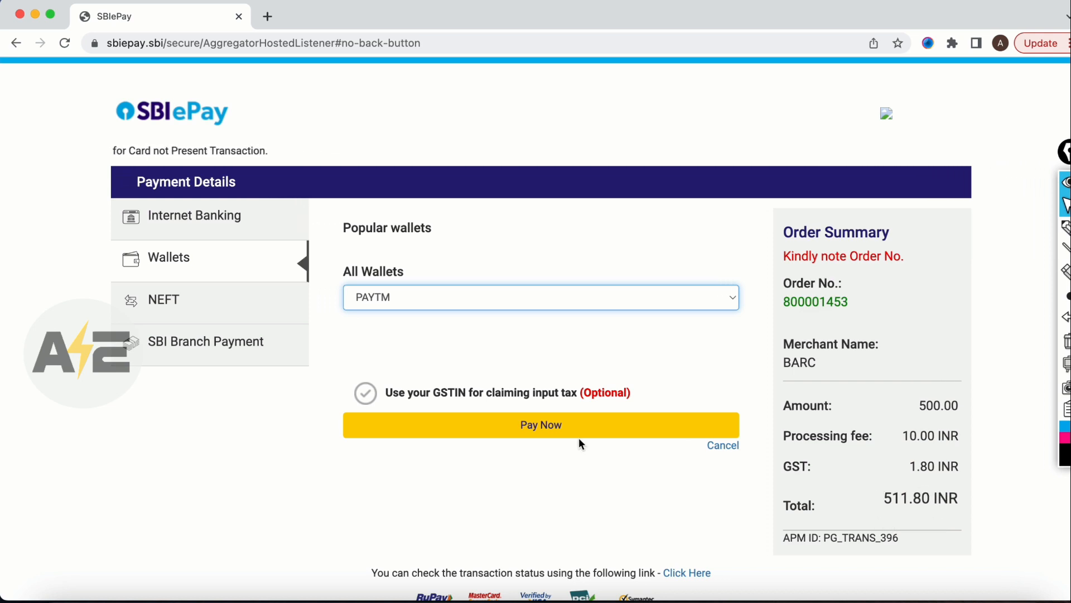
pyautogui.click(552, 434)
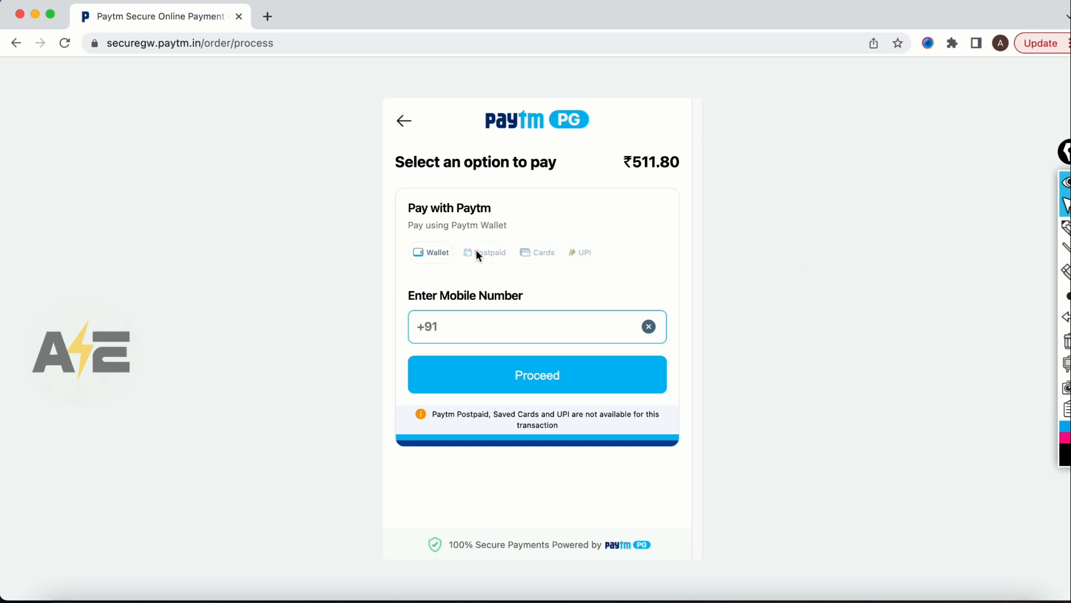
# Step: Draw a cross beside the note about Paytm Postpaid, Saved Cards and UPI, and clear the annotation
pyautogui.click(1064, 227)
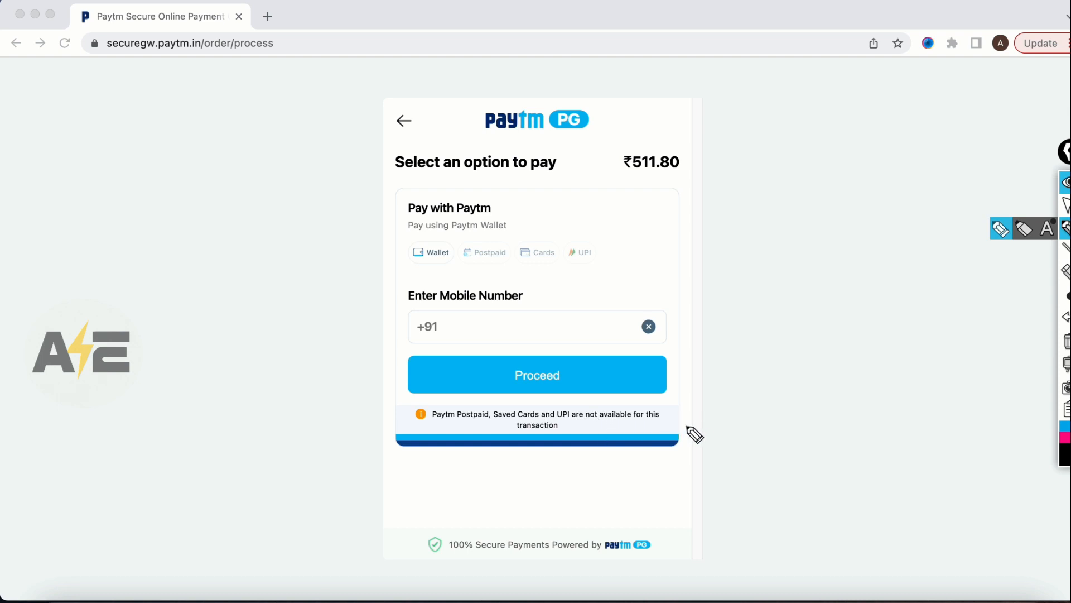
pyautogui.moveTo(677, 410)
pyautogui.mouseDown()
pyautogui.moveTo(694, 428)
pyautogui.moveTo(675, 434)
pyautogui.mouseUp()
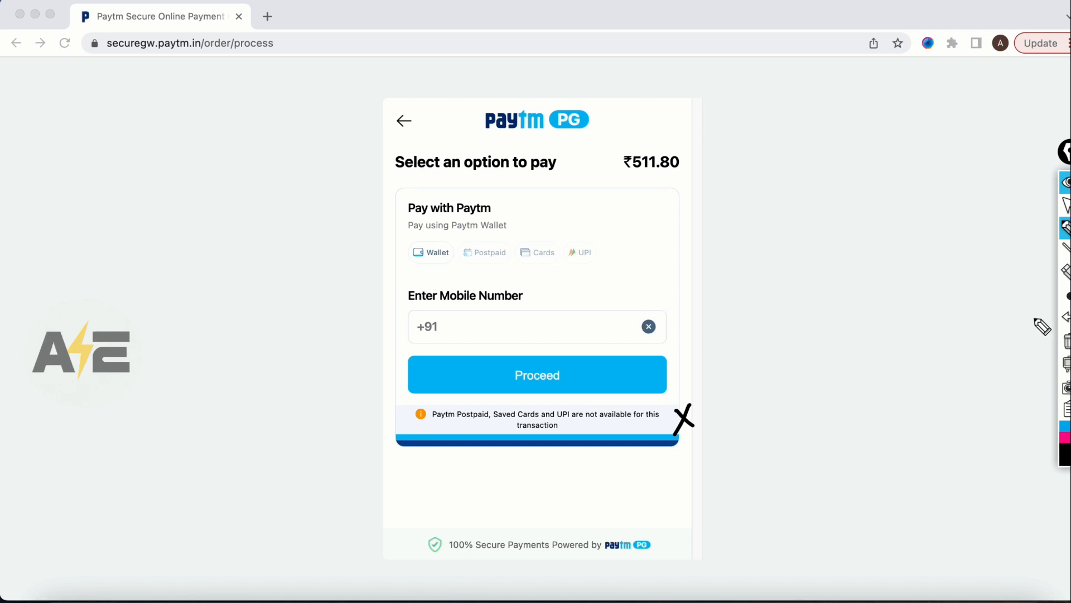
pyautogui.click(1067, 341)
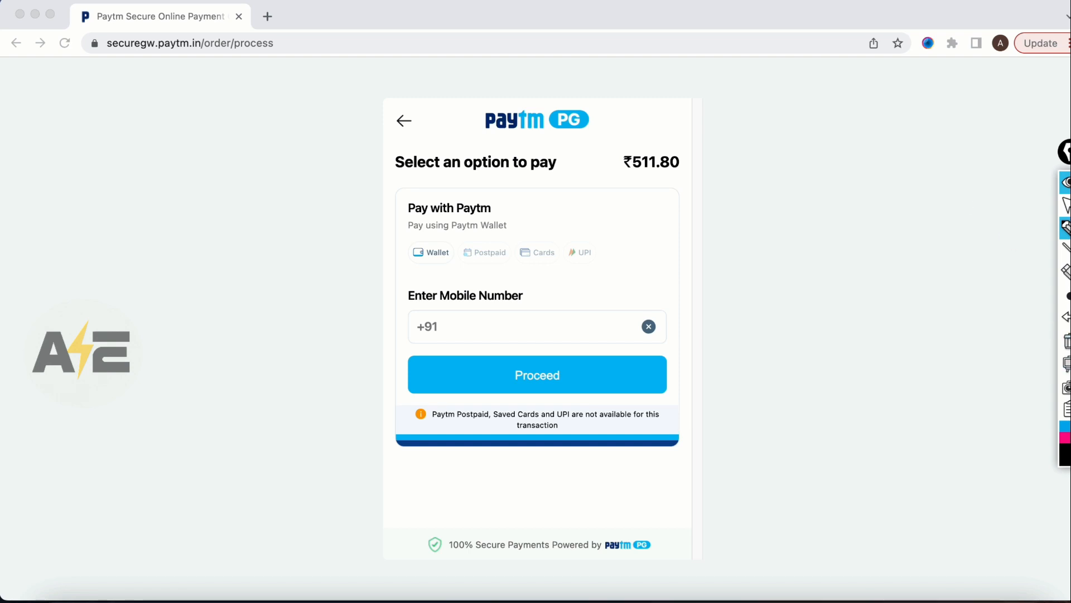
pyautogui.click(1066, 206)
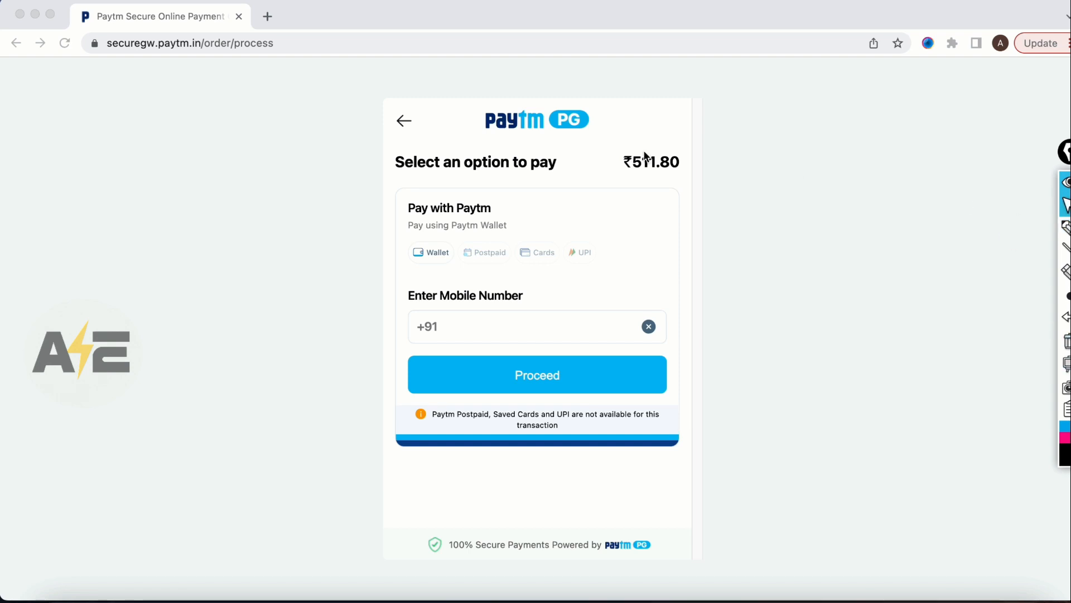
# Step: Back out of the Paytm wallet payment and try to log in again from the BARC home page
pyautogui.click(406, 124)
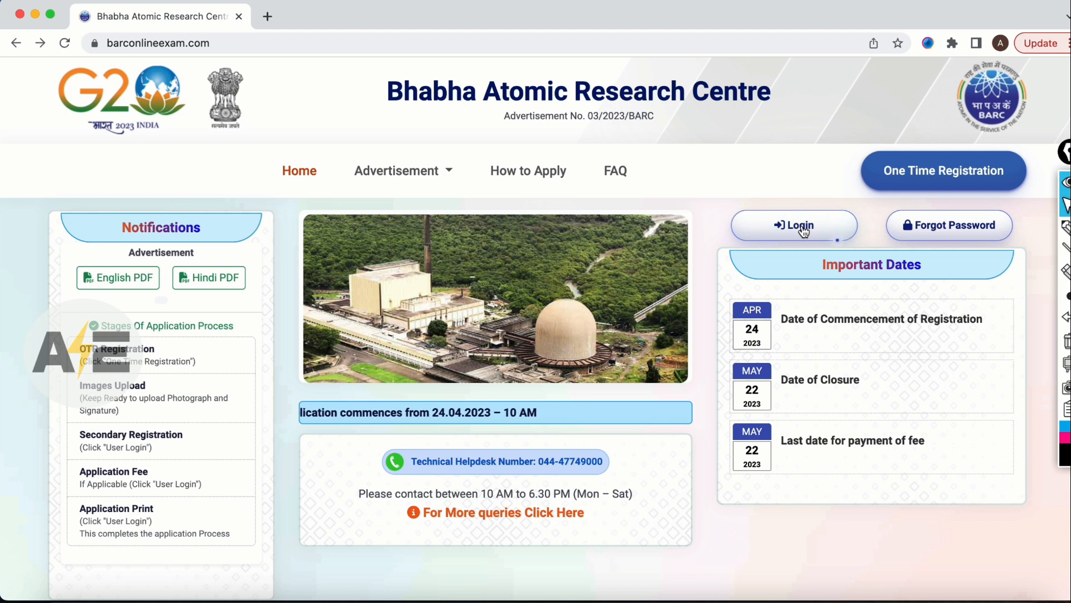
pyautogui.click(802, 226)
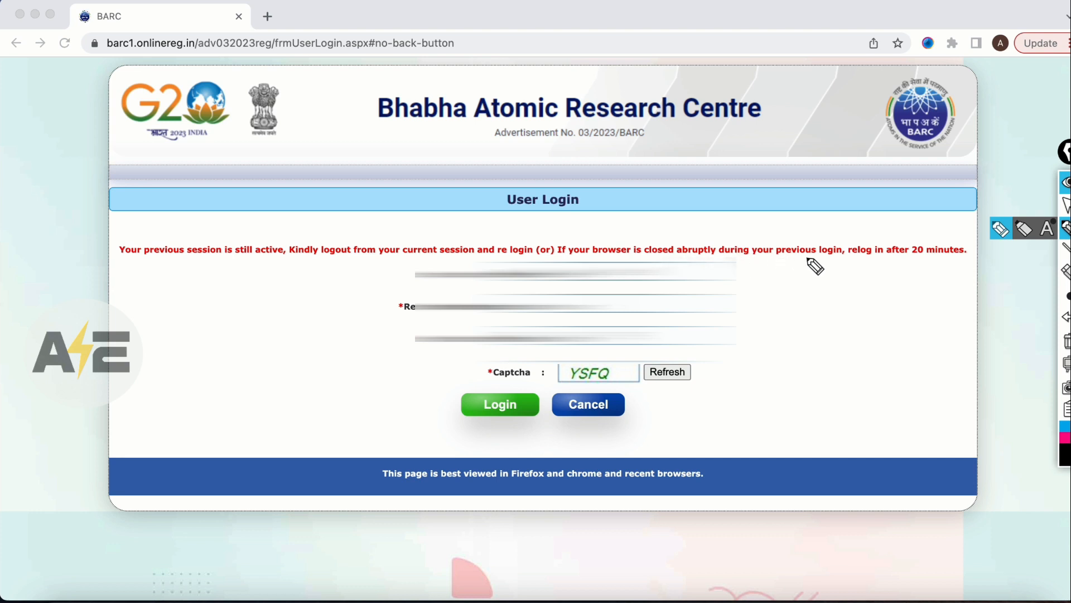
# Step: Underline "relog in after 20 minutes" in the active-session notice on the User Login page, and leave the pen tool
pyautogui.moveTo(842, 259); pyautogui.dragTo(967, 257)
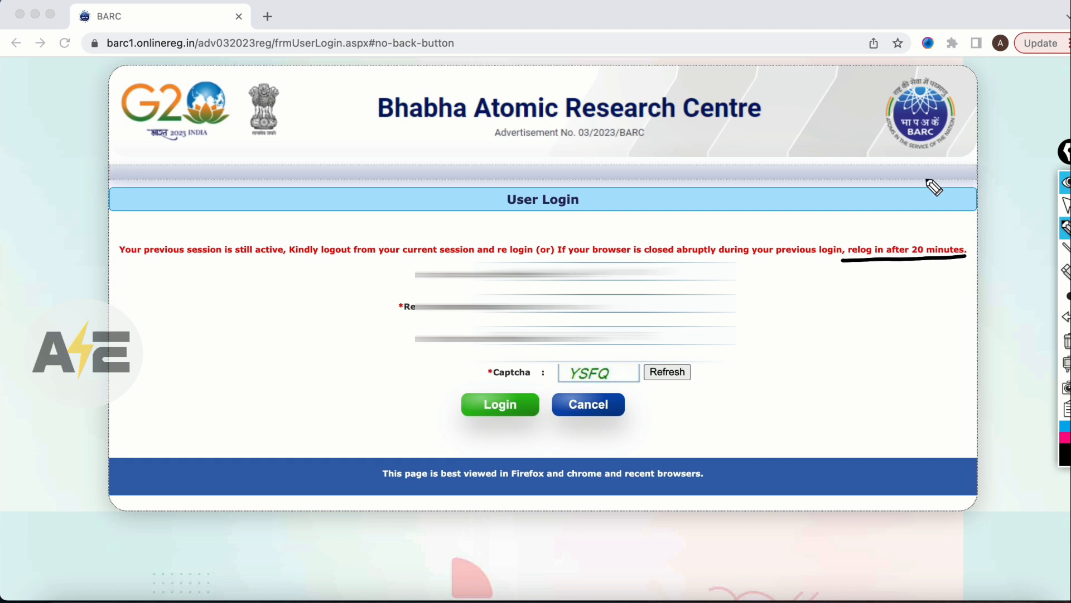
pyautogui.click(1065, 206)
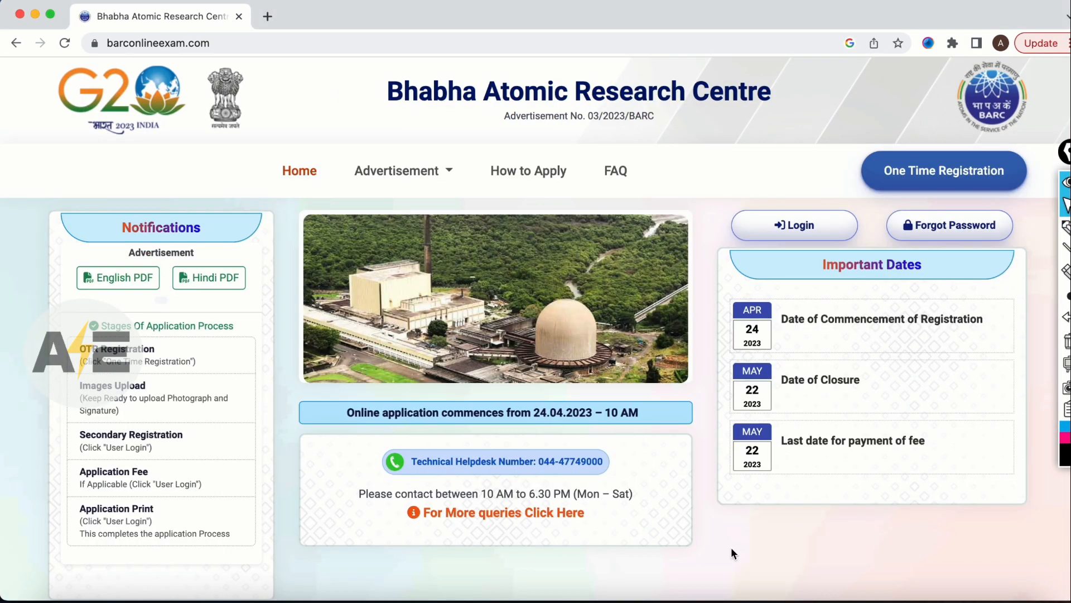
# Step: Log in from the BARC home page and reopen the fee payment for post DR-09 on SBIePay
pyautogui.click(816, 228)
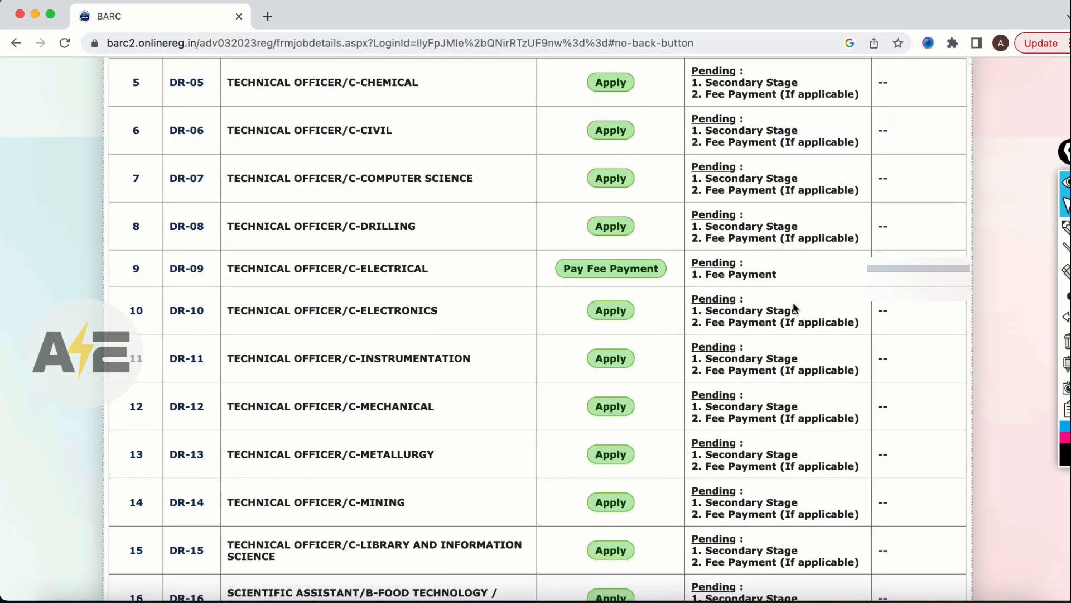
pyautogui.click(589, 278)
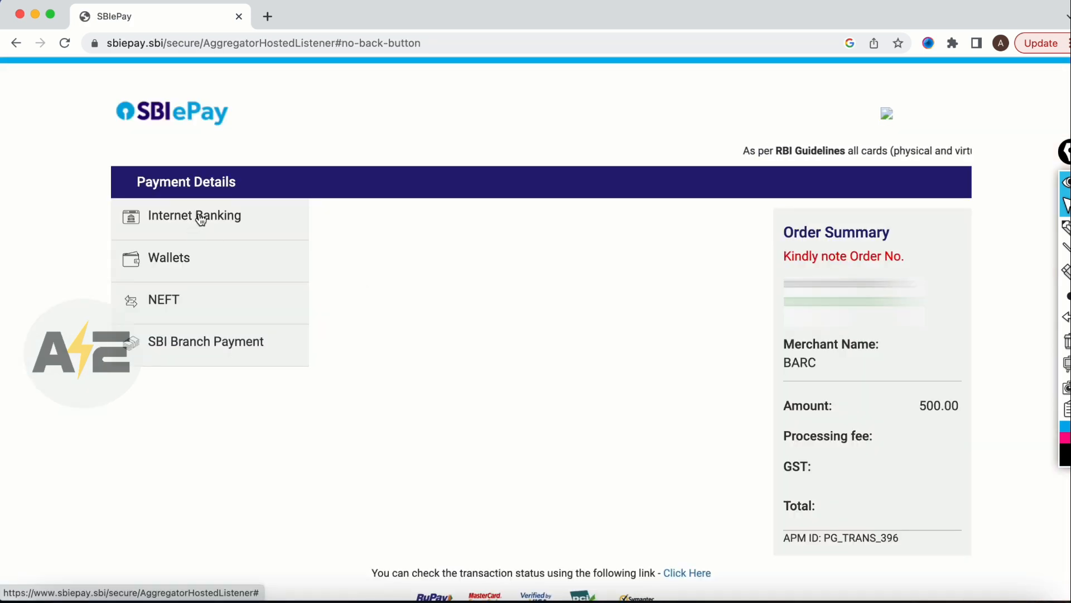
# Step: Compare the Wallets, Internet Banking and NEFT payment options and their charges
pyautogui.click(191, 250)
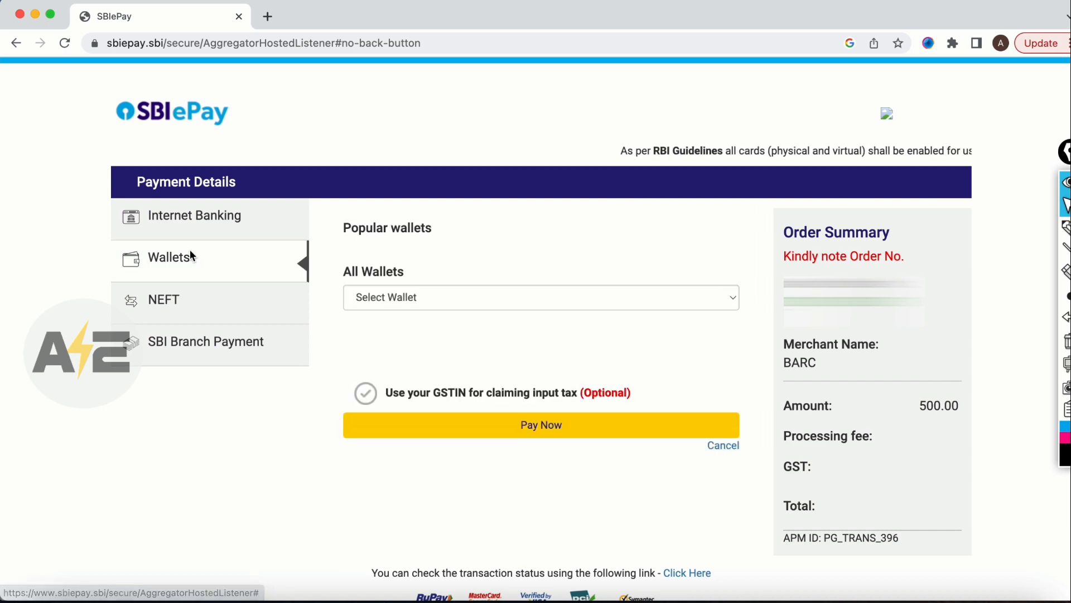
pyautogui.click(205, 217)
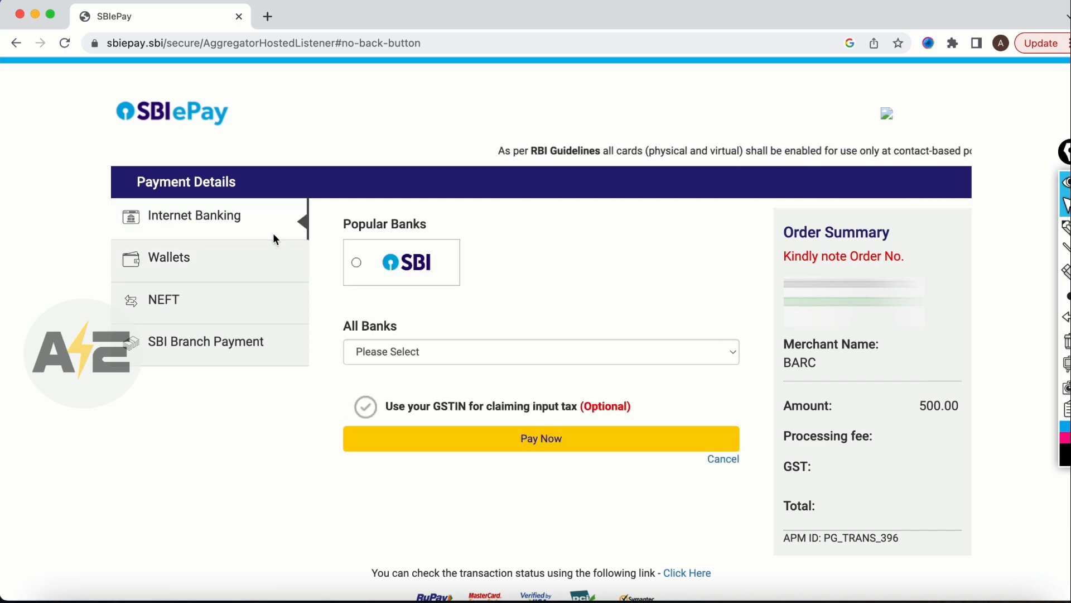
pyautogui.click(202, 299)
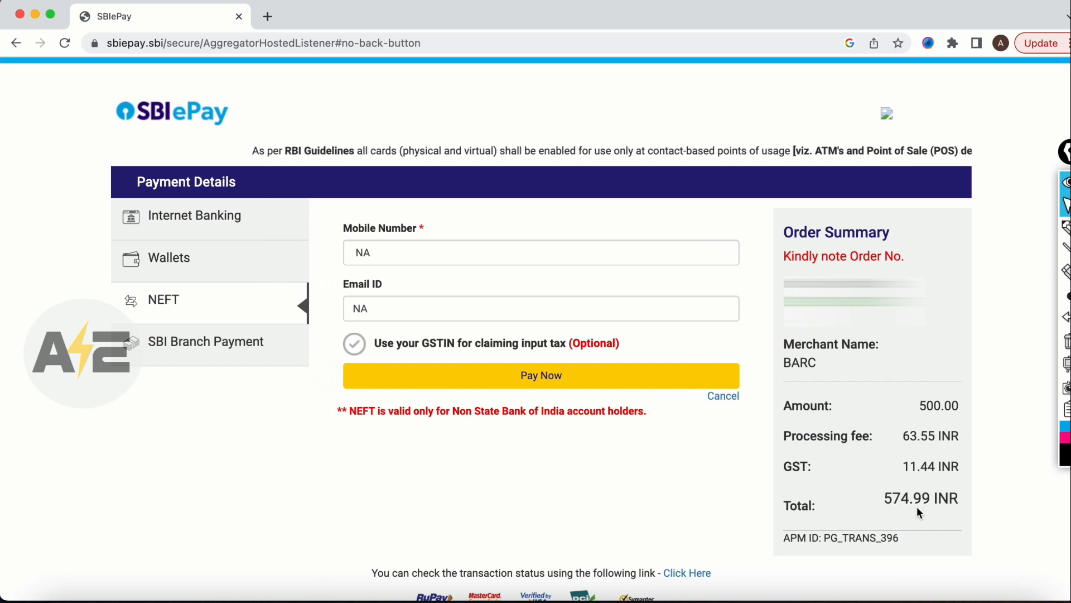
# Step: Pay the registration fee through Internet Banking with State Bank of India
pyautogui.click(167, 224)
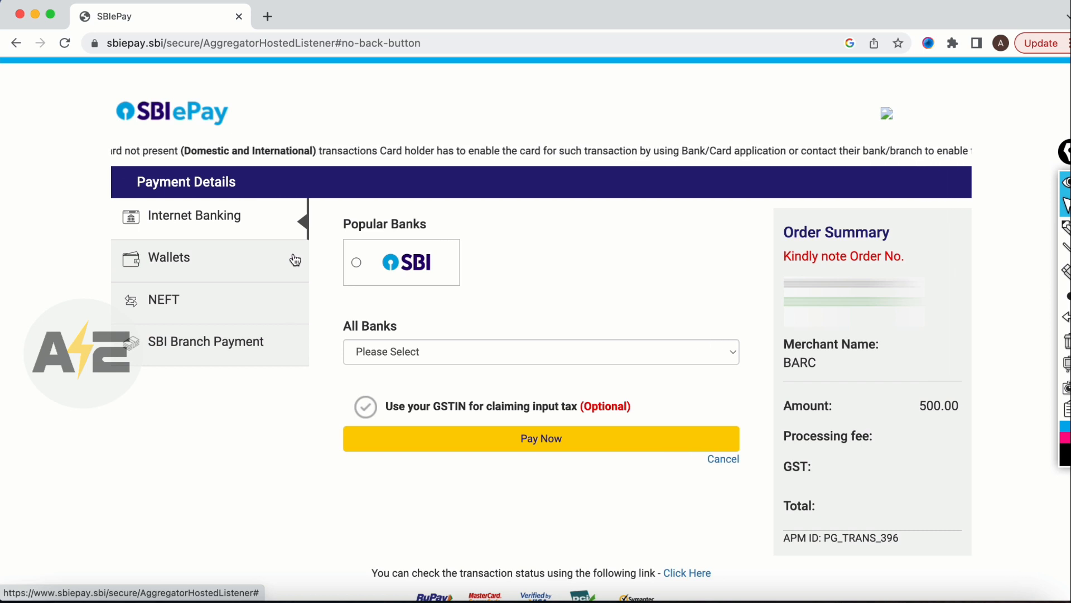
pyautogui.click(348, 263)
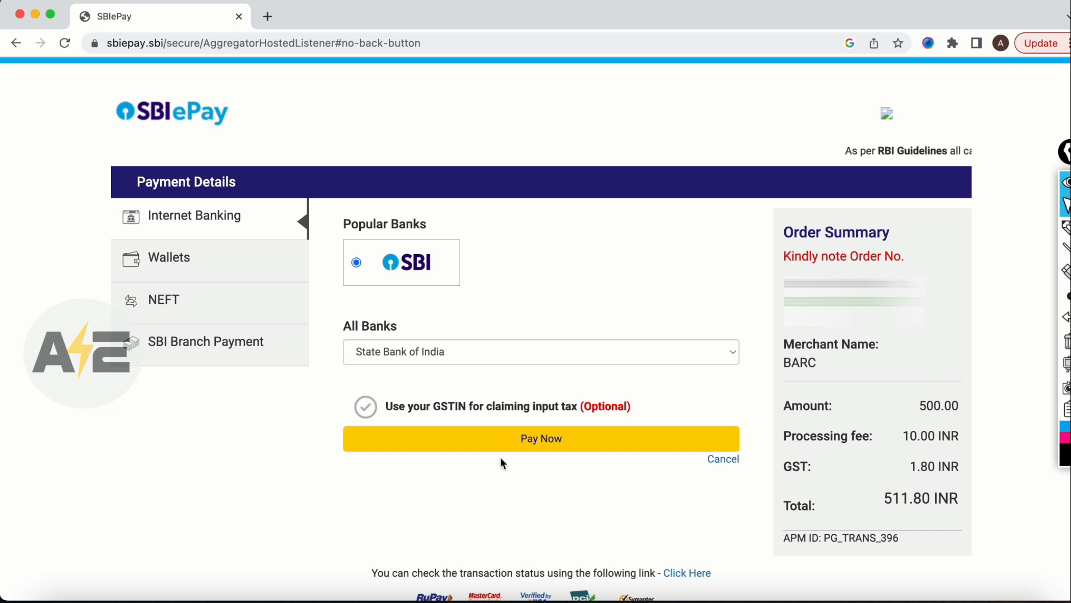
pyautogui.click(502, 444)
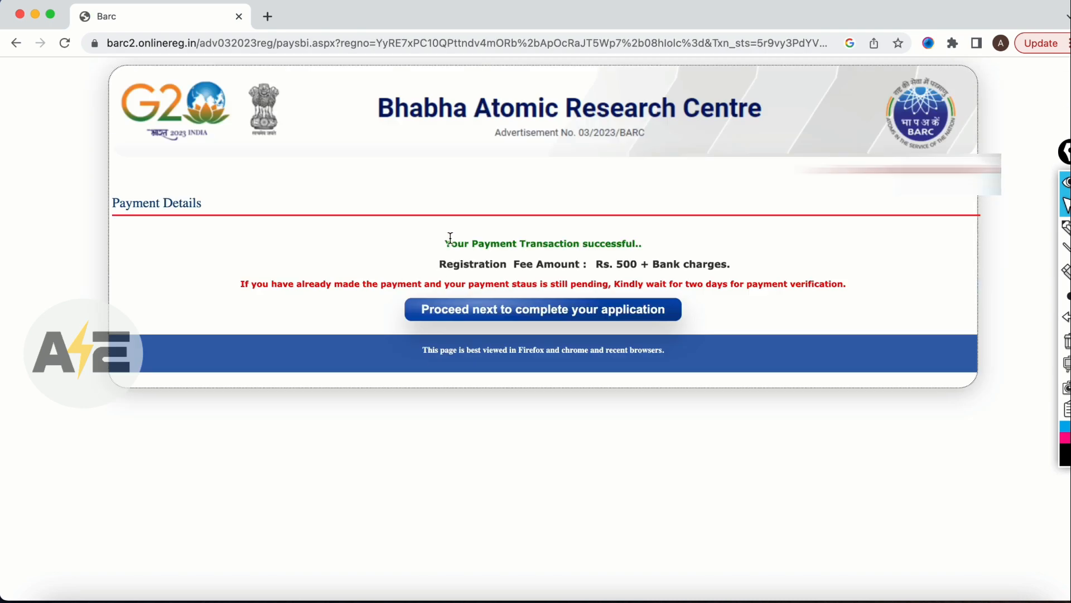
# Step: Proceed from the payment confirmation to complete the application, and open the print preview of the Application Form
pyautogui.click(588, 319)
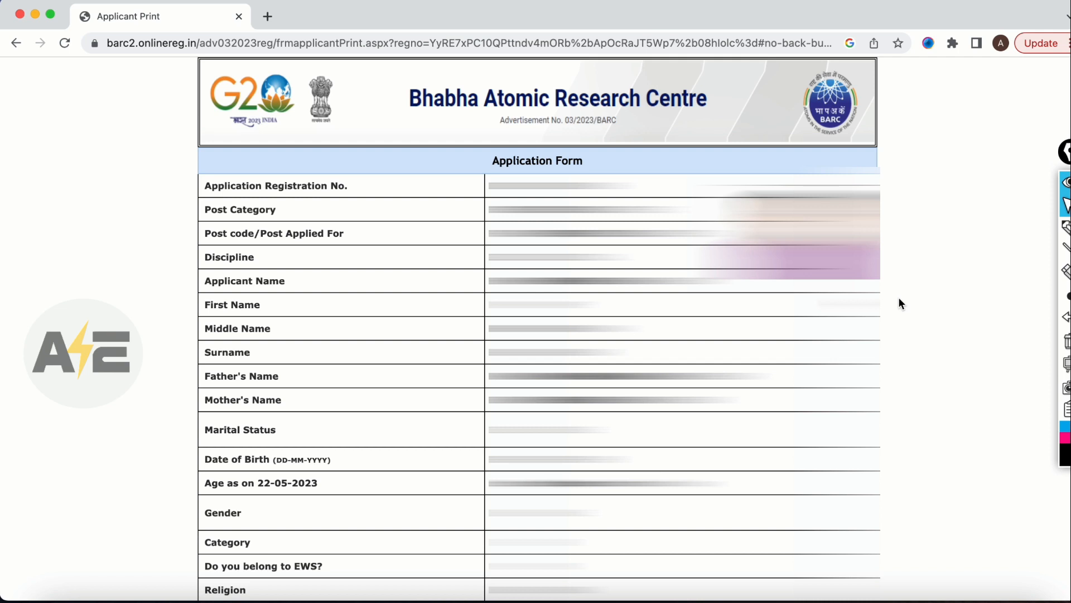
pyautogui.scroll(-15, 894, 300)
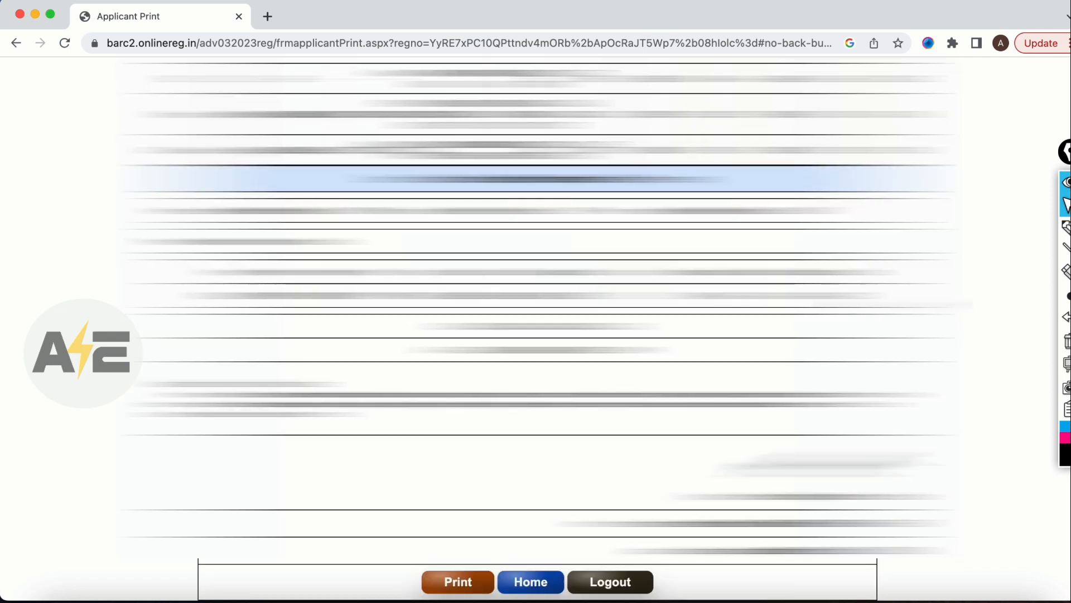
pyautogui.click(450, 583)
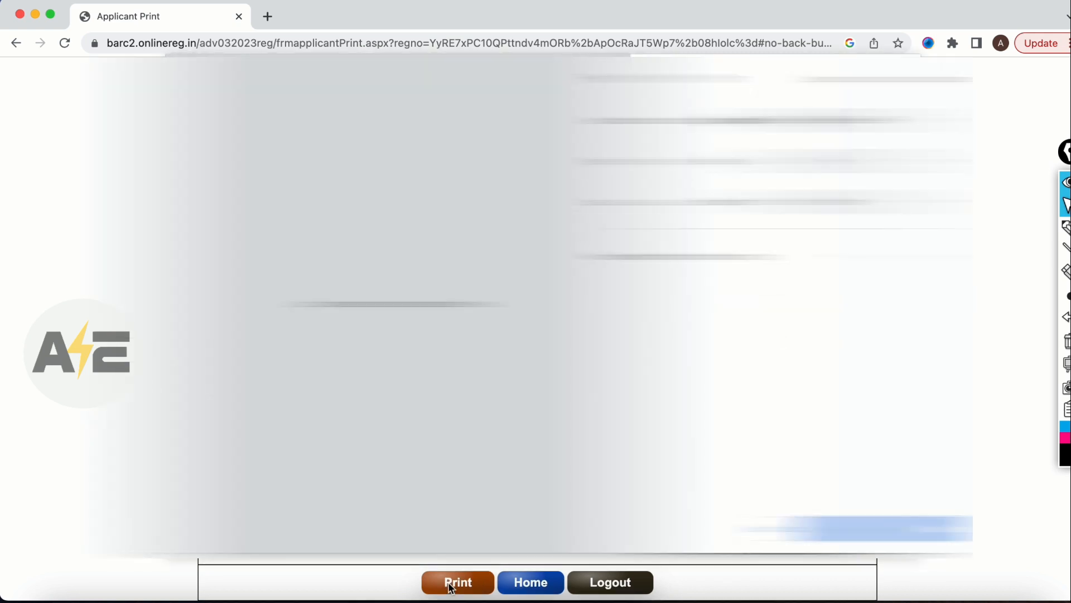